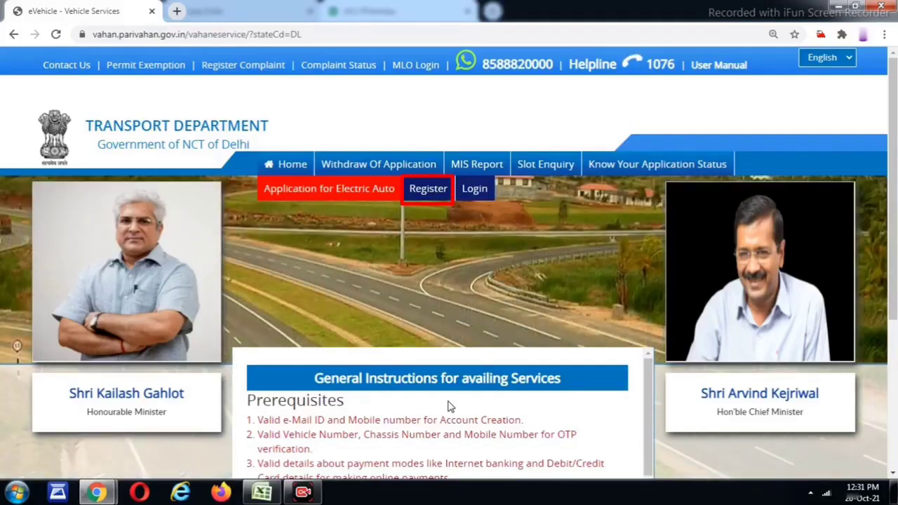
Fill the new-user registration form with the applicant's full name for Delhi and submit it.
click(424, 193)
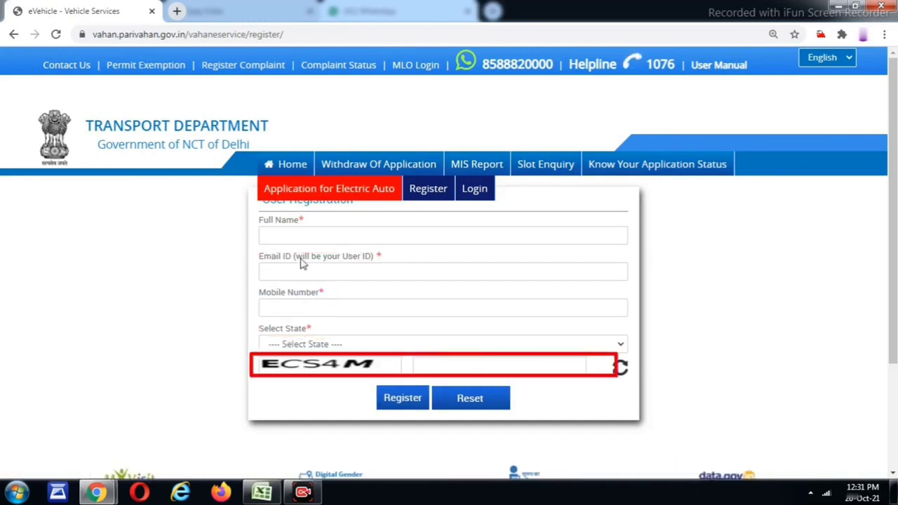
click(335, 238)
text(a)
key(BackSpace)
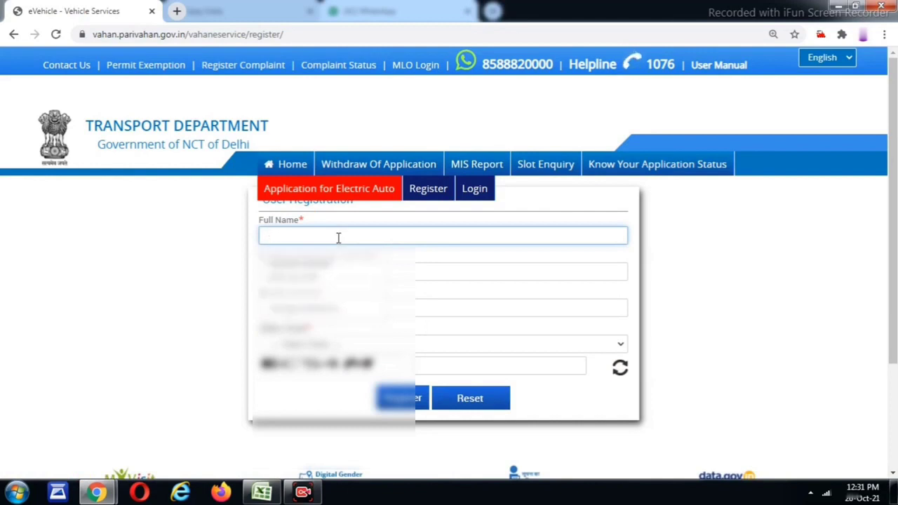
text(Abhay)
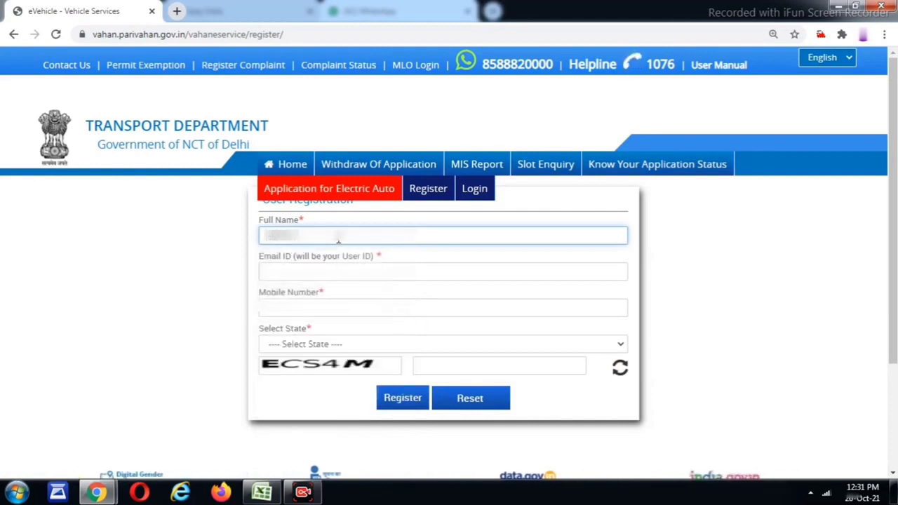
key(BackSpace)
key(BackSpace)
key(BackSpace)
key(BackSpace)
key(BackSpace)
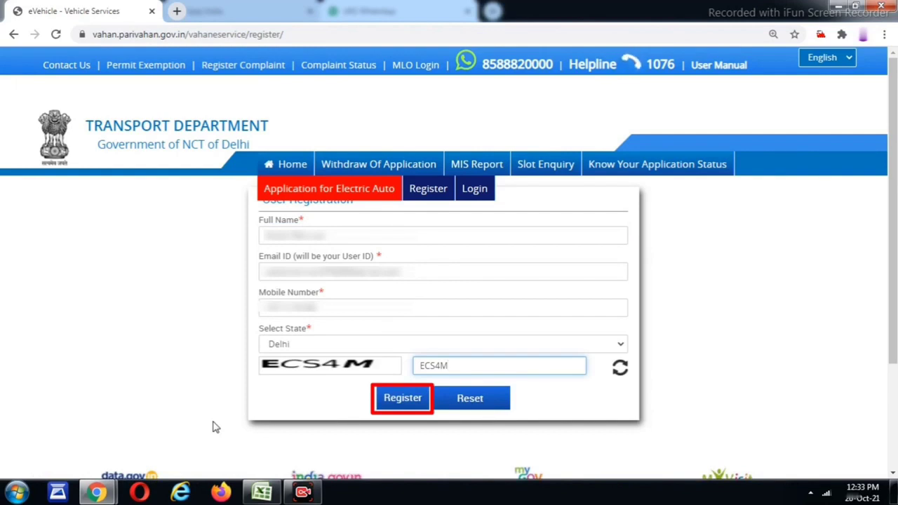
click(387, 400)
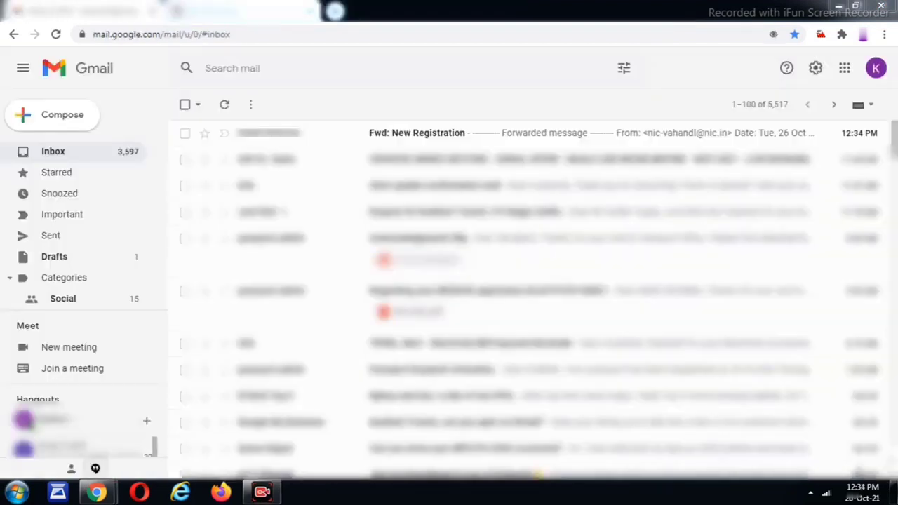
Open the forwarded 'New Registration' email in Gmail and follow its Confirm Email Address link.
click(858, 470)
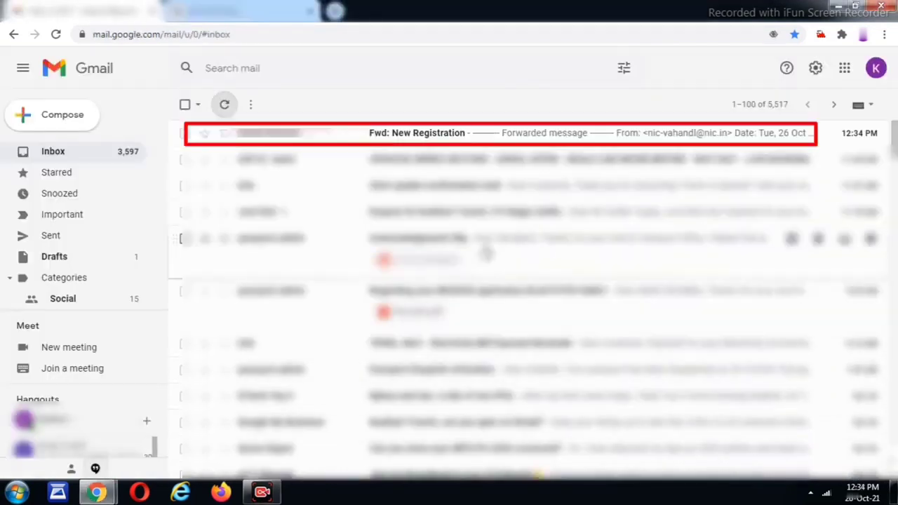
click(497, 136)
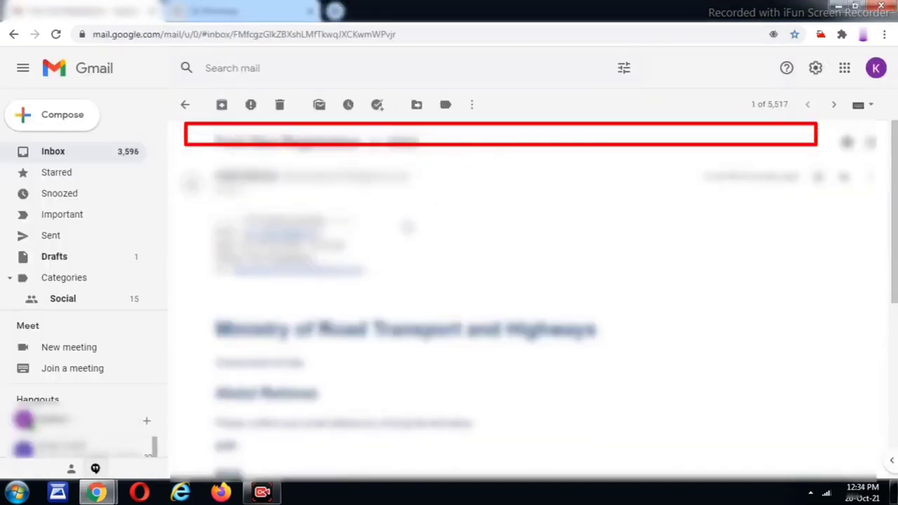
scroll(404, 226, down, 4)
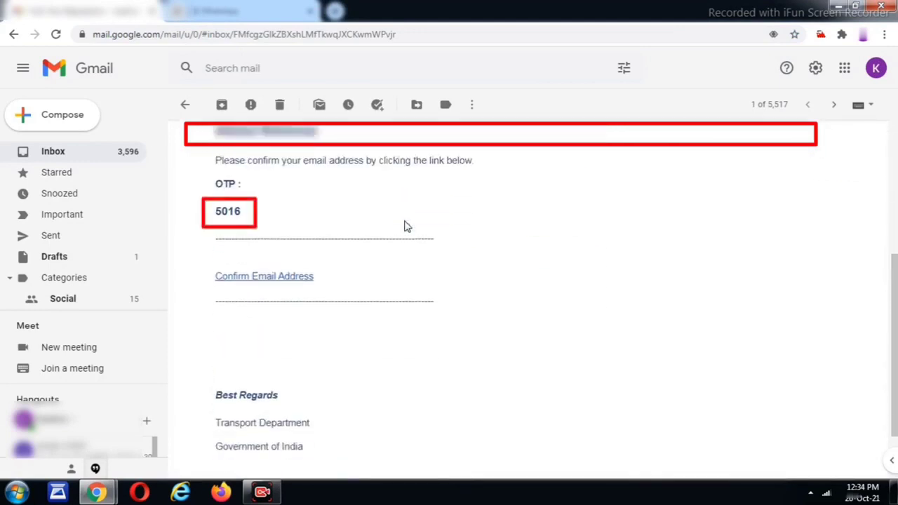
click(269, 278)
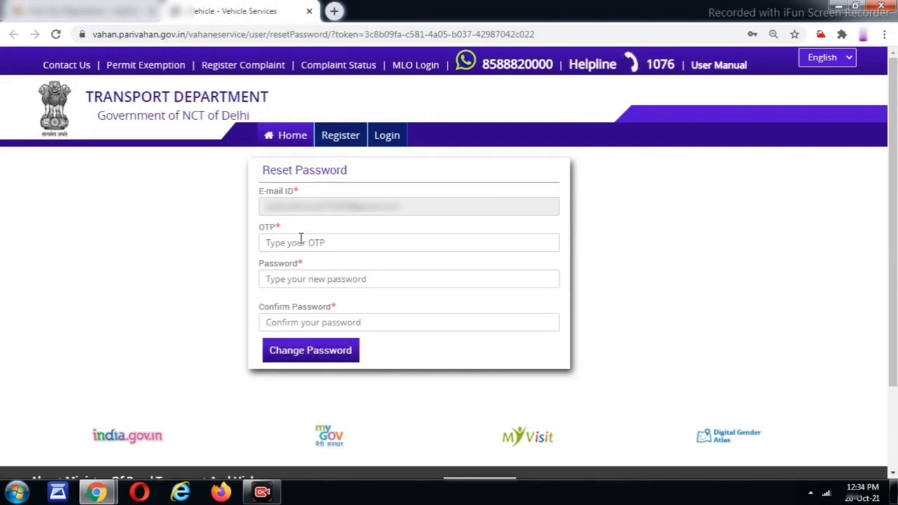
Enter the emailed OTP and a new password with its confirmation, then save the password.
click(300, 239)
key(Tab)
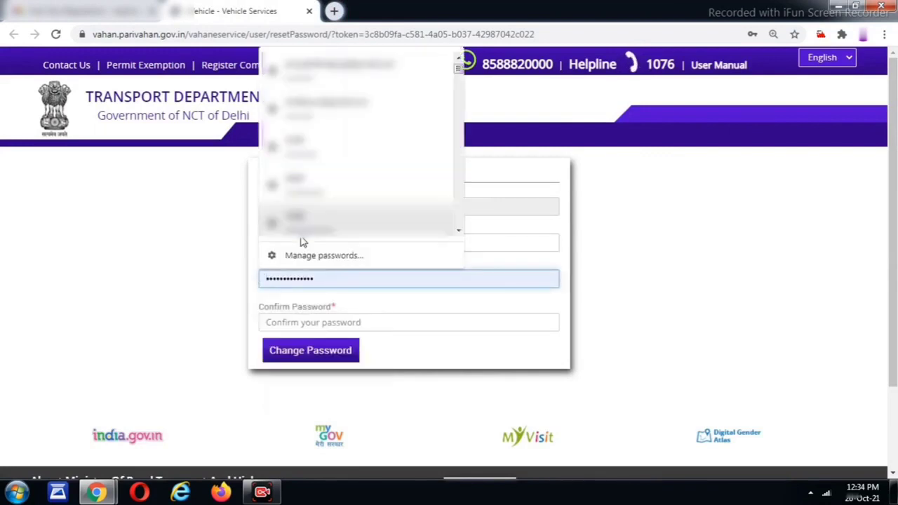
text(•••)
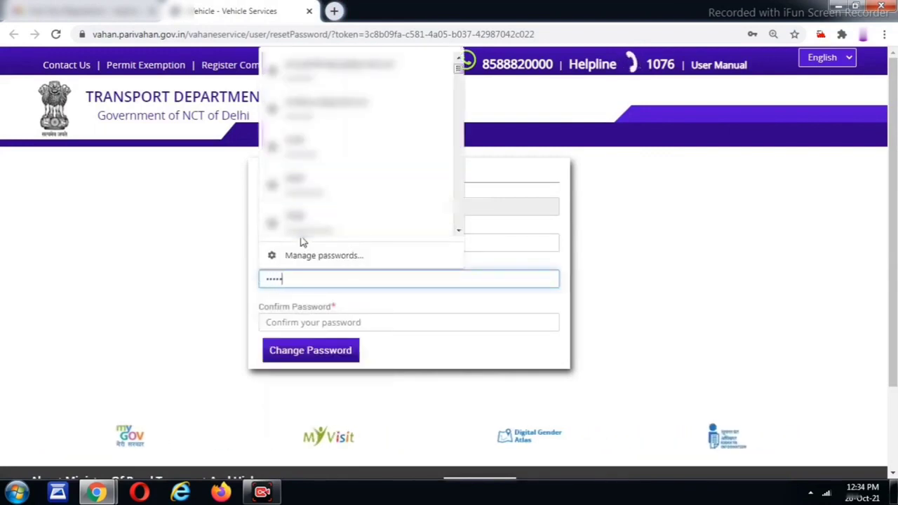
key(Tab)
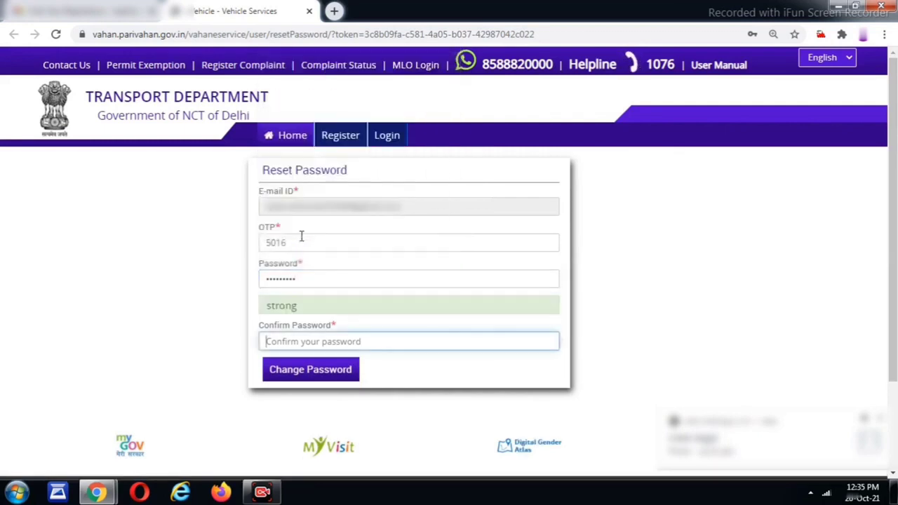
text(•••••••••)
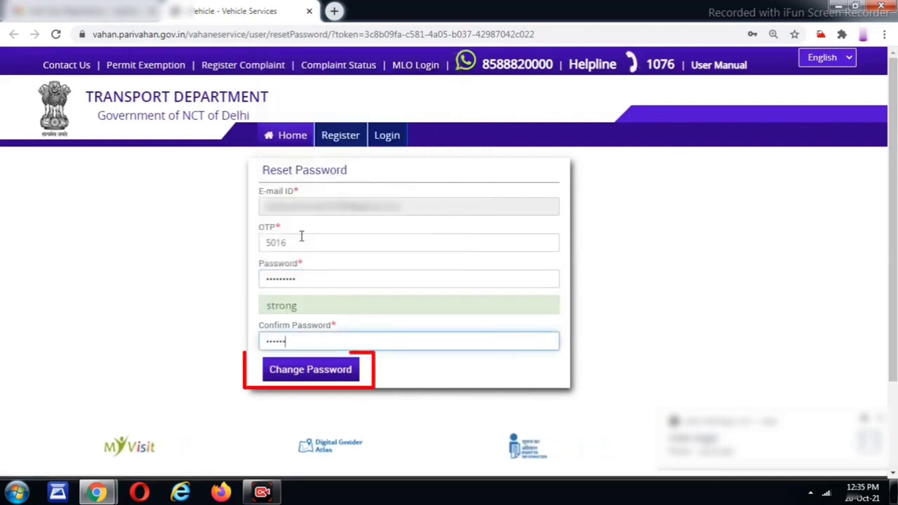
click(195, 279)
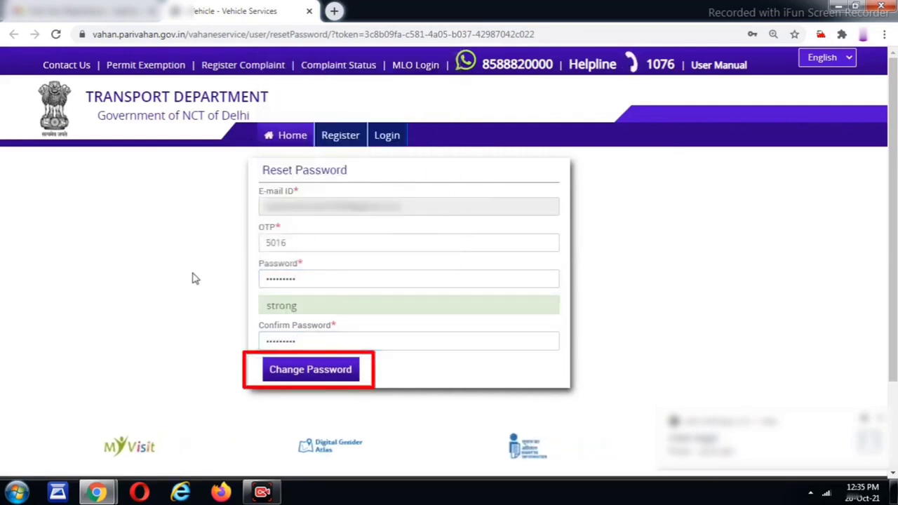
click(331, 373)
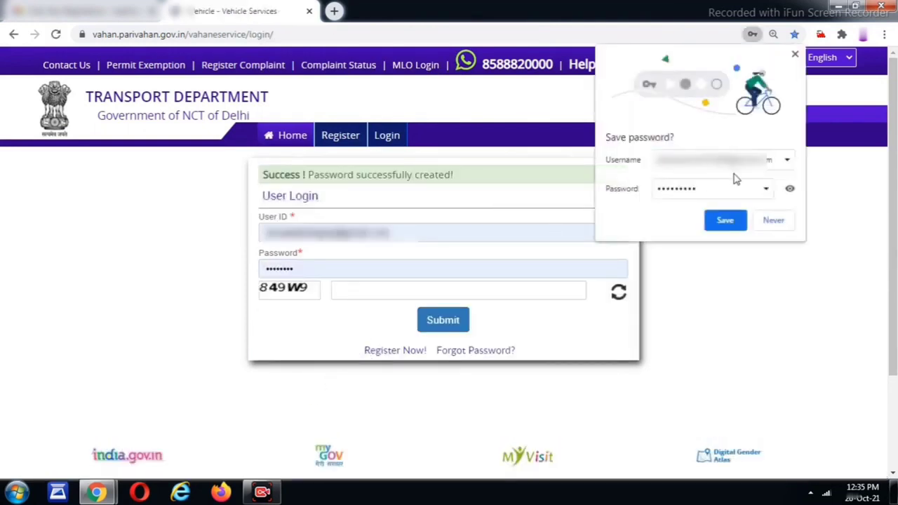
Log in with the captcha code and dismiss the faceless-services notice.
click(725, 221)
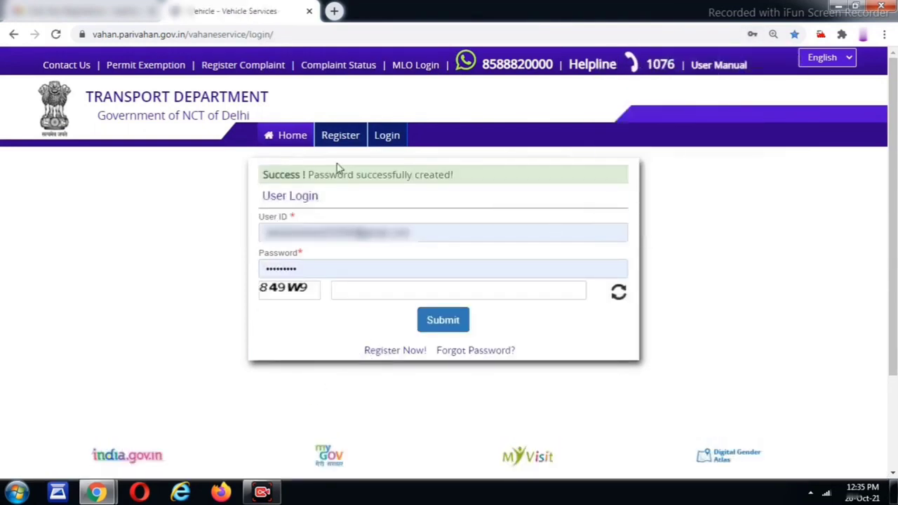
click(363, 291)
text(8)
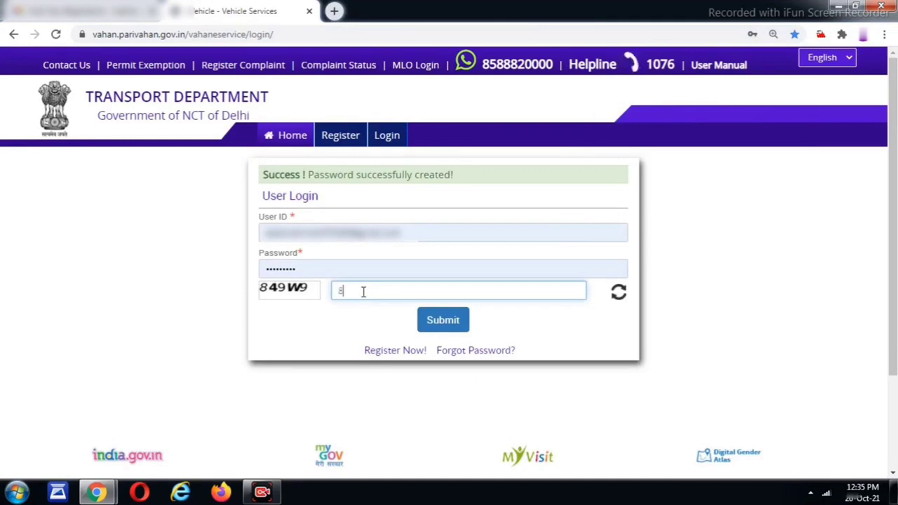
text(49W9)
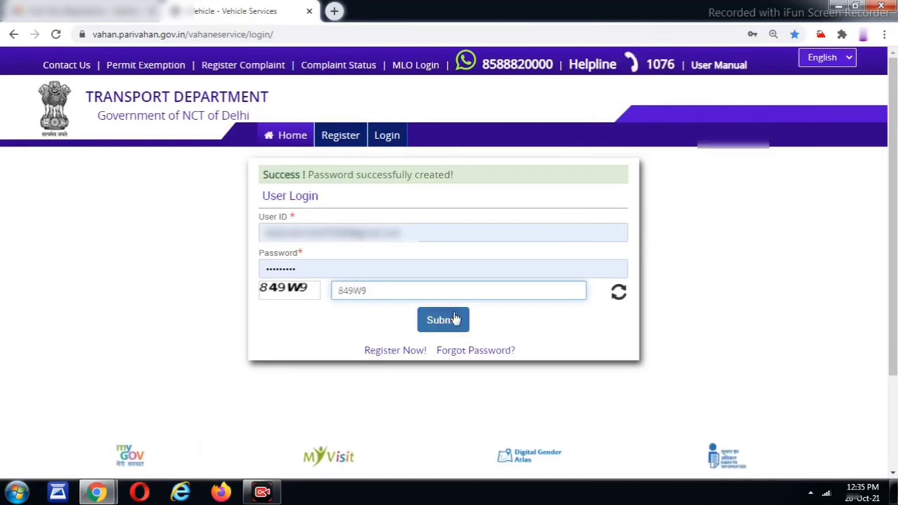
click(454, 318)
click(419, 409)
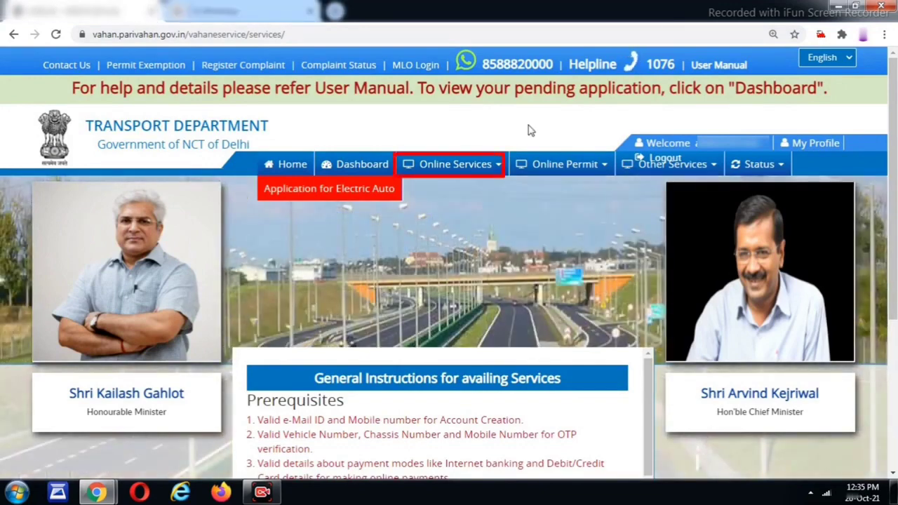
Under Online Services > Vehicle Related Services, submit the vehicle's registration number and last five chassis digits.
click(482, 166)
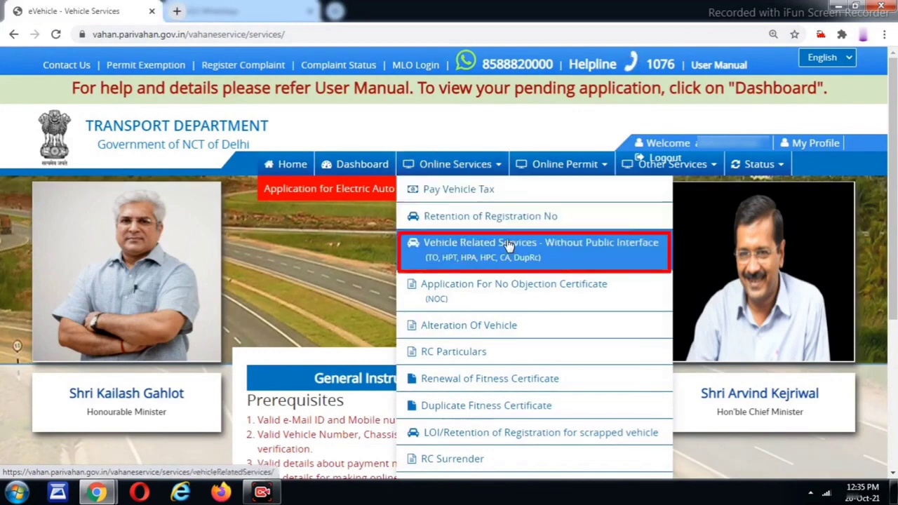
click(508, 246)
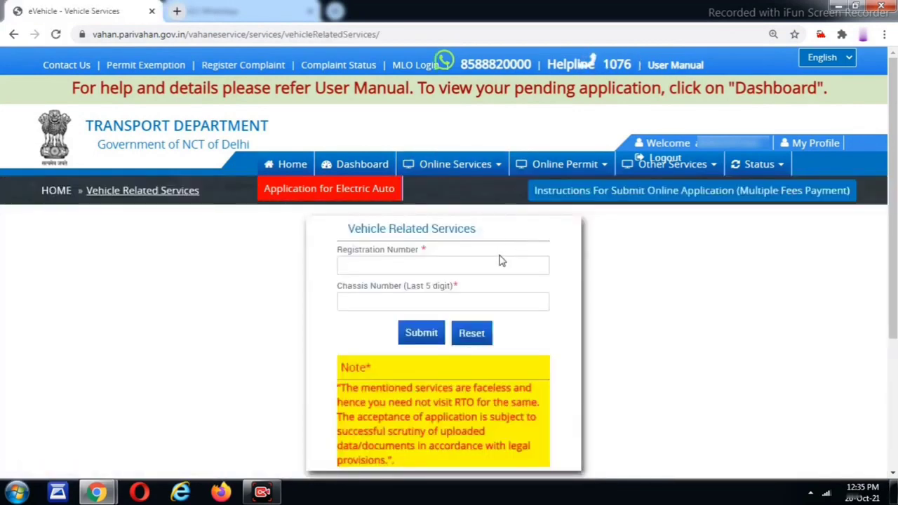
click(527, 260)
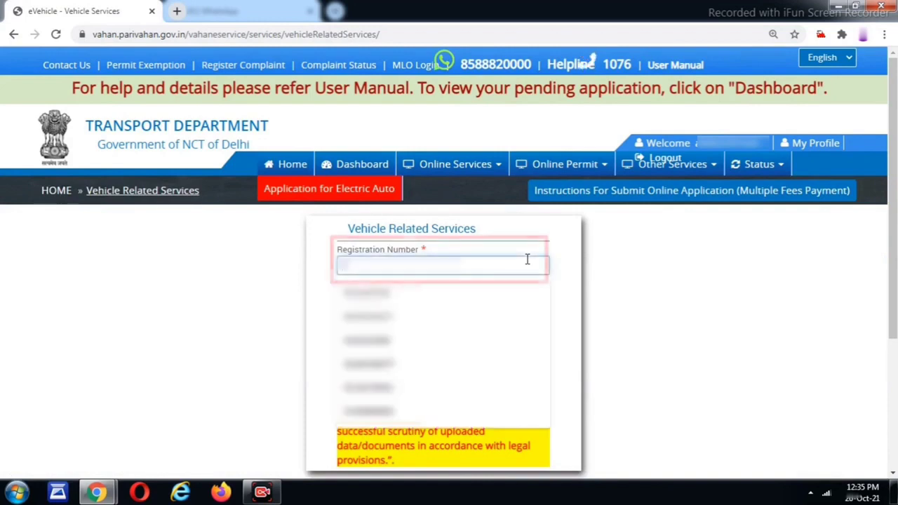
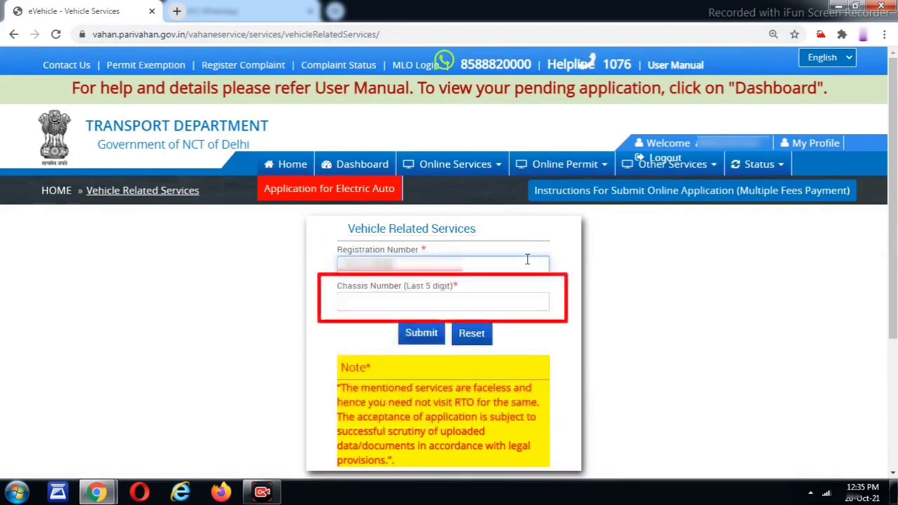
key(Tab)
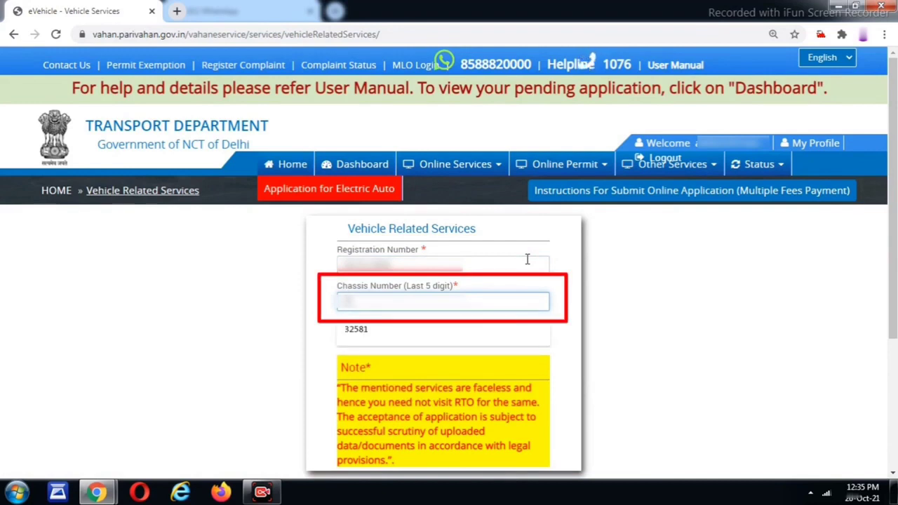
click(228, 298)
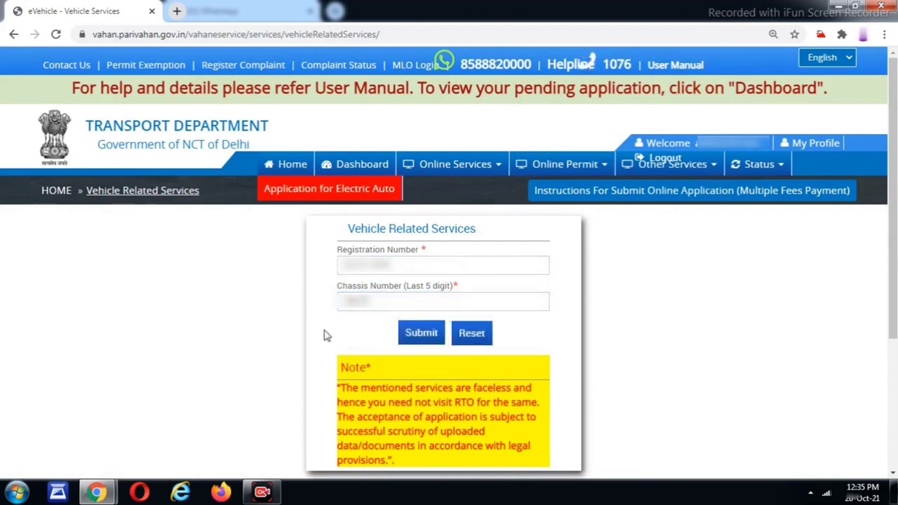
click(406, 335)
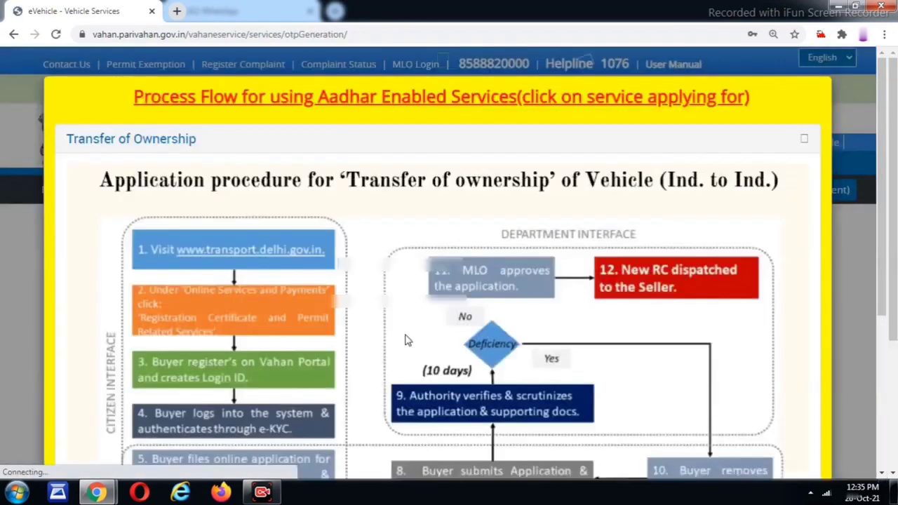
Close the Transfer of Ownership flowchart and choose to proceed with Aadhaar-based e-KYC.
scroll(405, 336, down, 4)
click(436, 456)
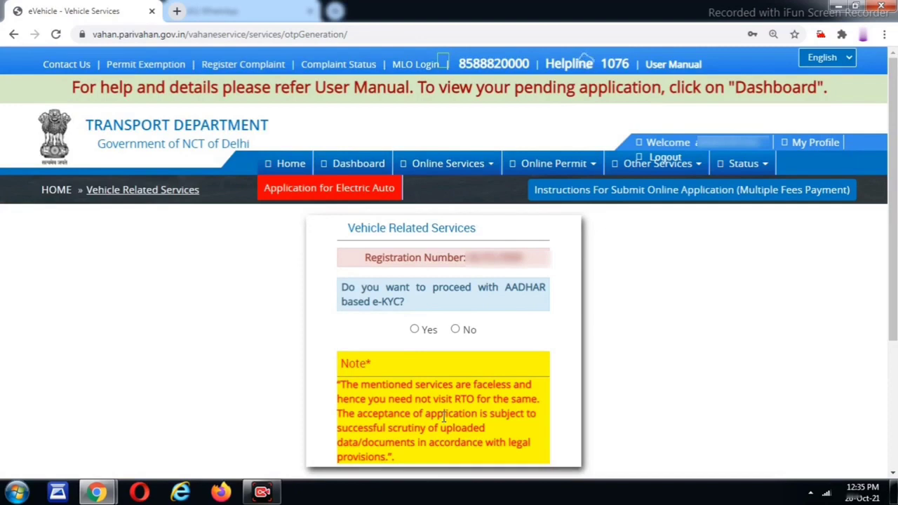
click(414, 332)
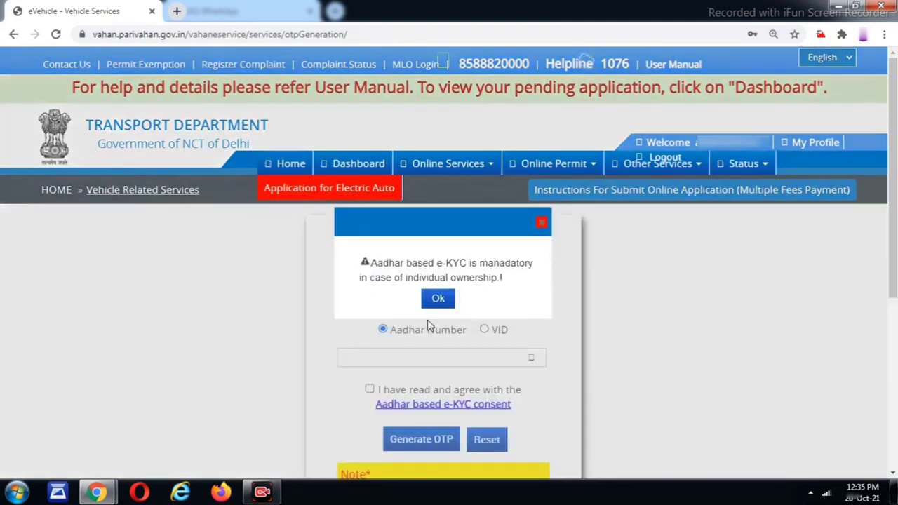
click(438, 300)
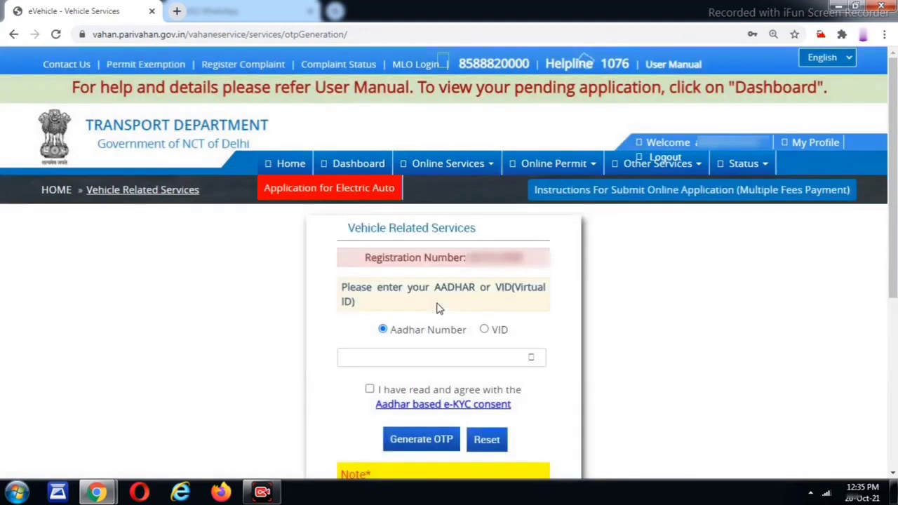
scroll(345, 364, down, 1)
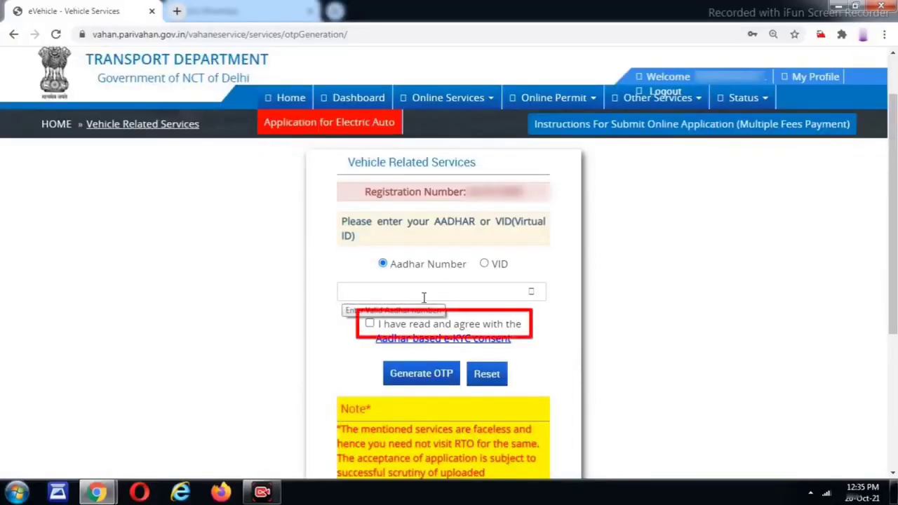
Enter the owner's Aadhaar number, generate an OTP, and submit the received code.
click(394, 301)
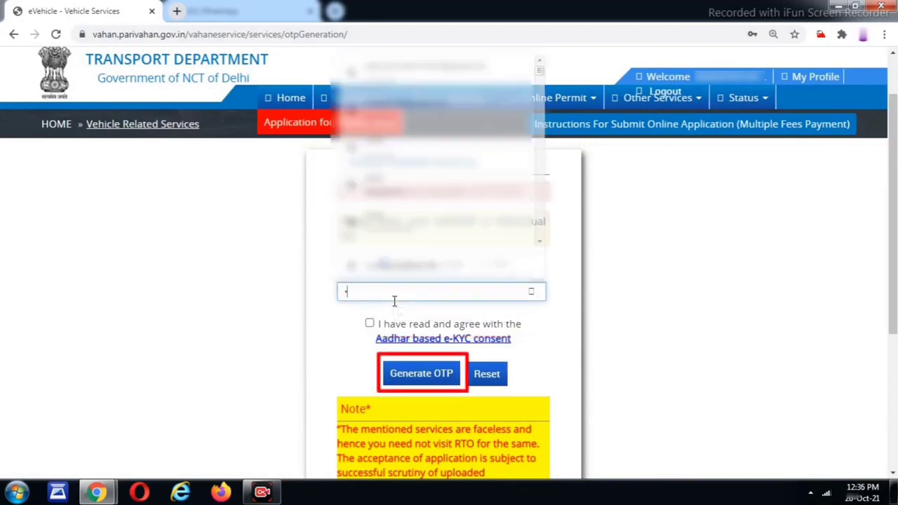
text(1234567)
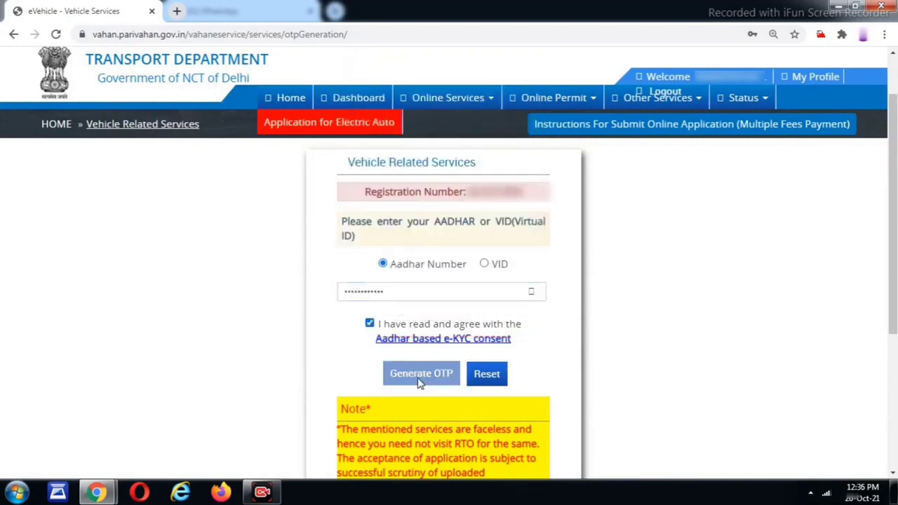
click(420, 380)
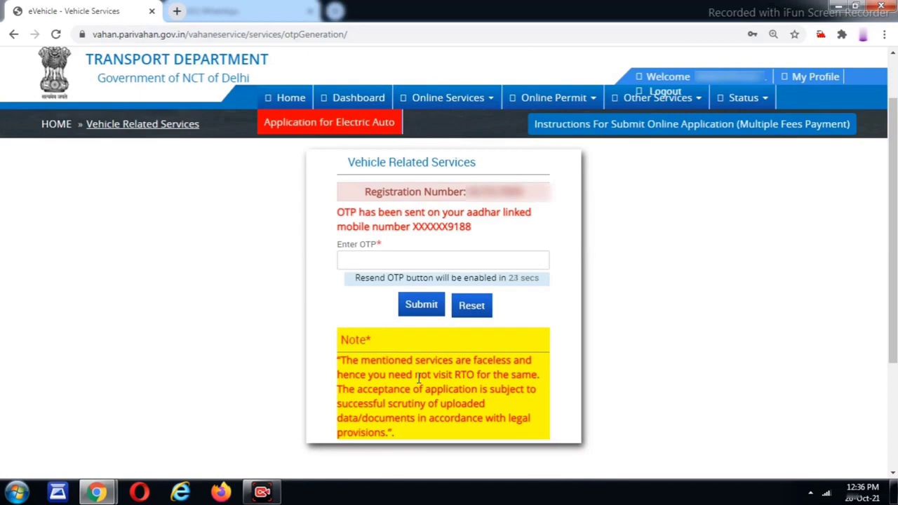
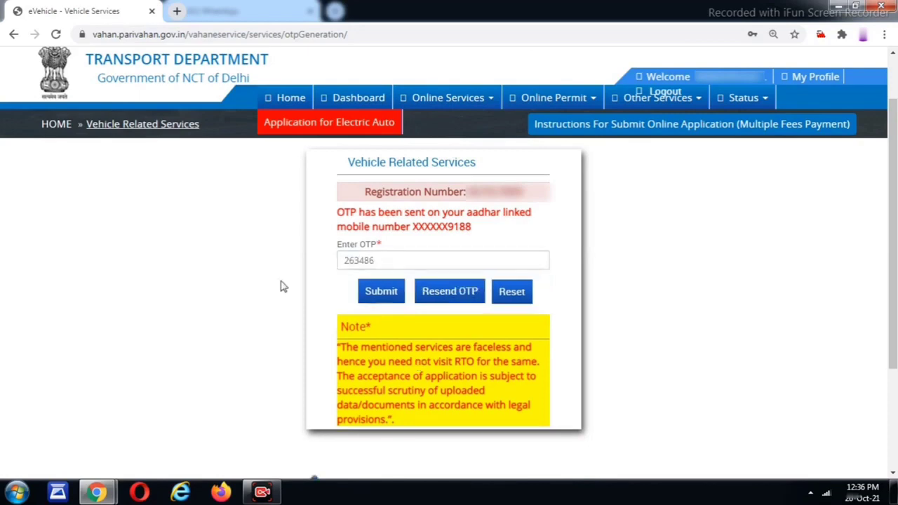
click(385, 292)
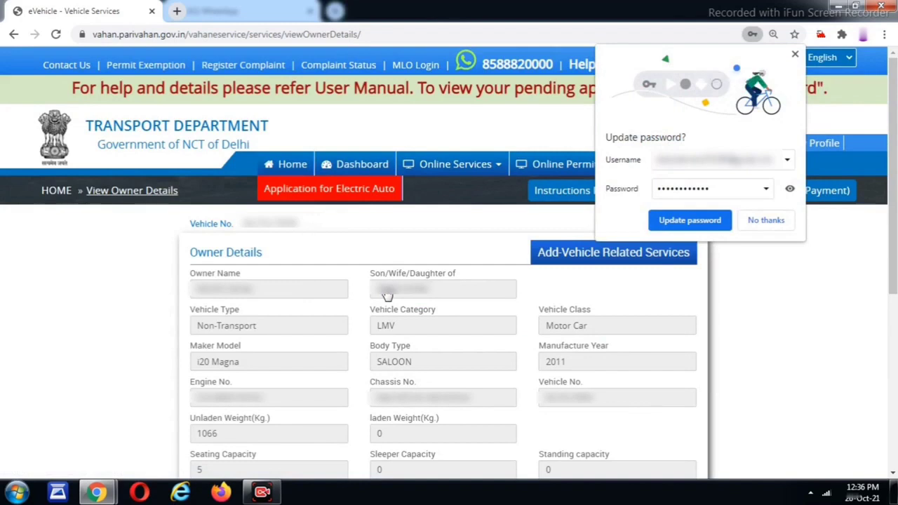
Decline Chrome's password-saving prompt and continue past the owner details with NEXT.
click(765, 219)
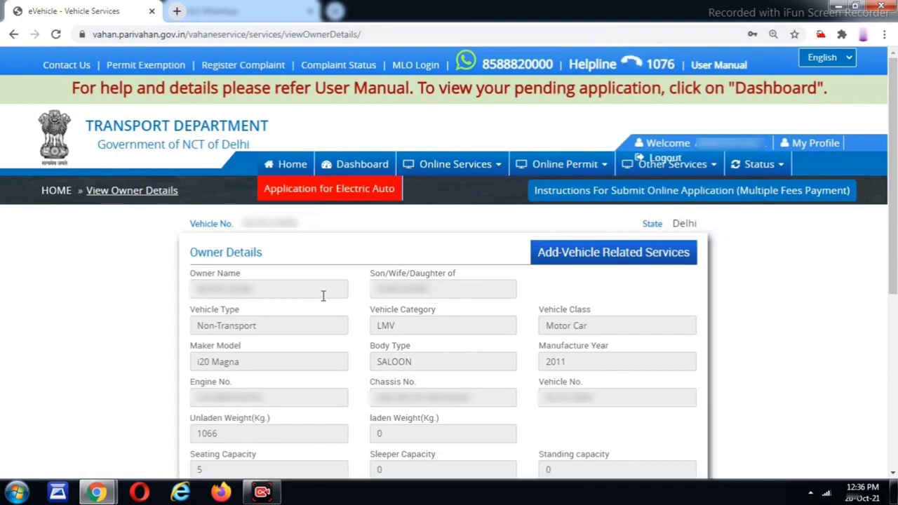
scroll(346, 275, down, 5)
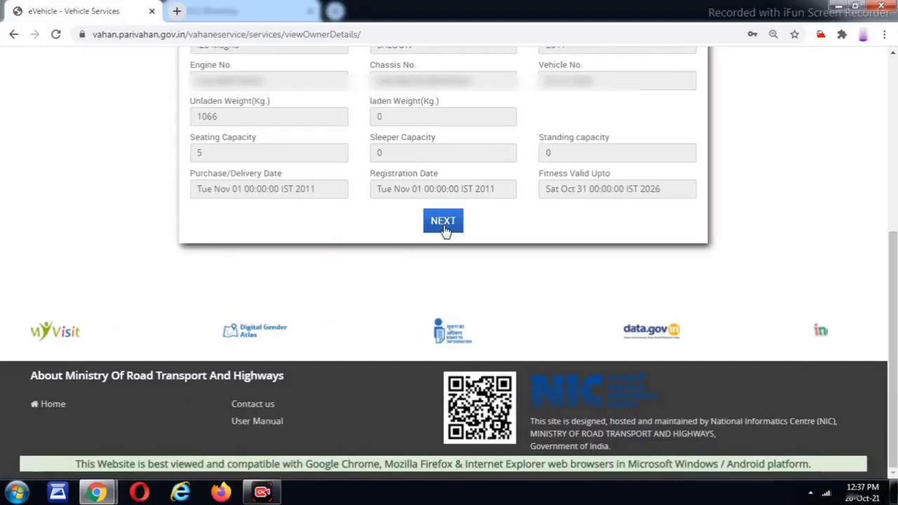
click(443, 221)
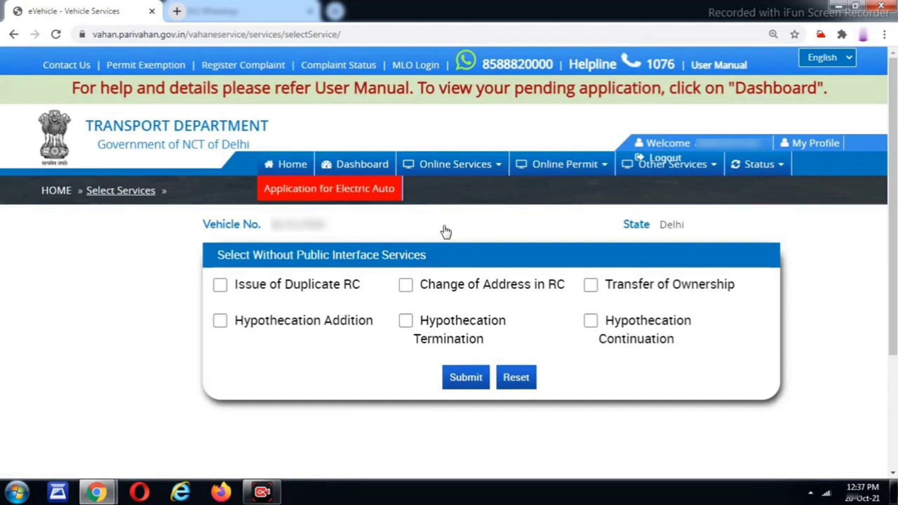
Select Transfer of Ownership, submit it, and continue past the eKYC demographic details.
click(593, 285)
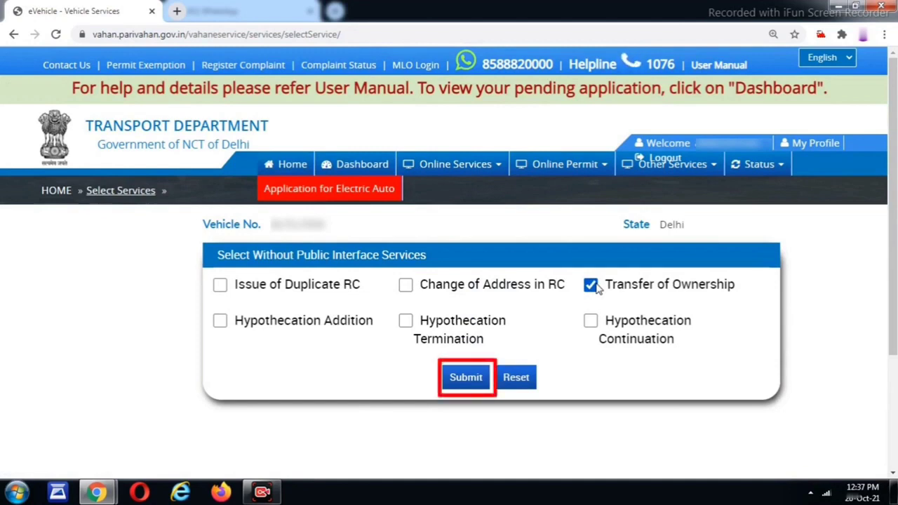
click(468, 378)
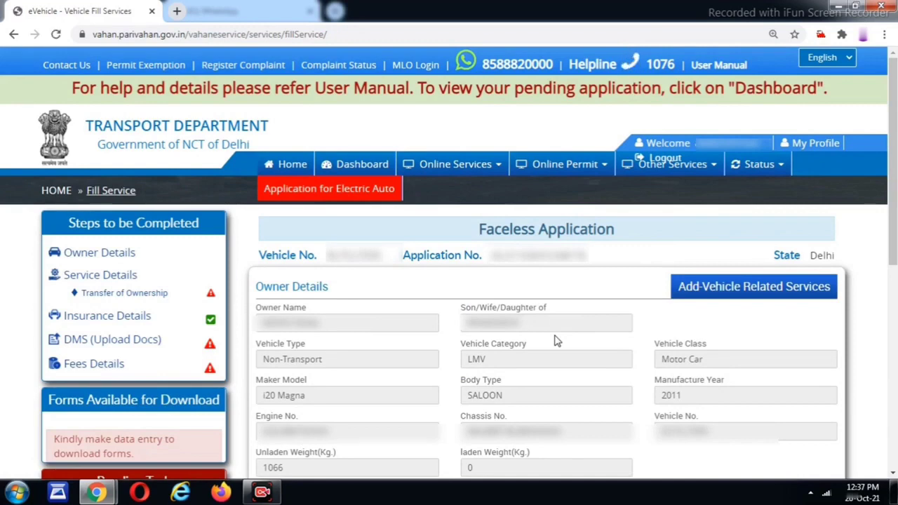
scroll(554, 340, down, 2)
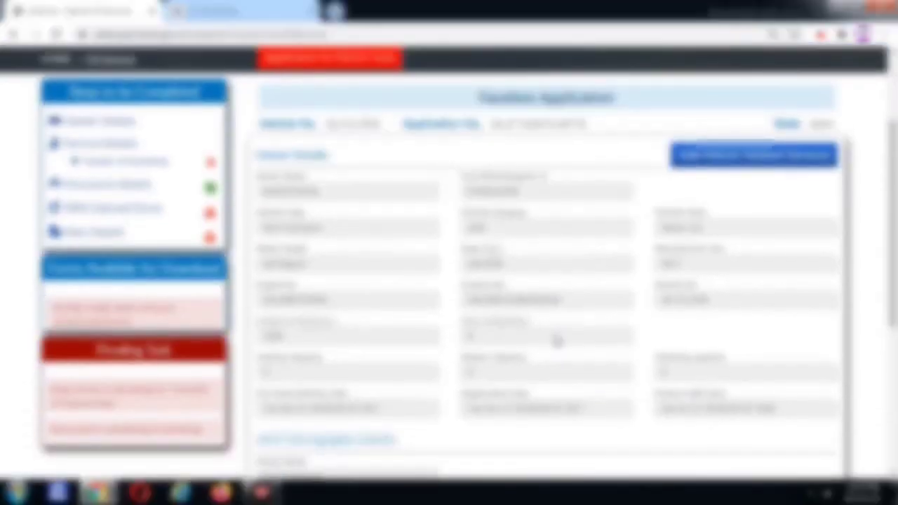
scroll(554, 341, down, 4)
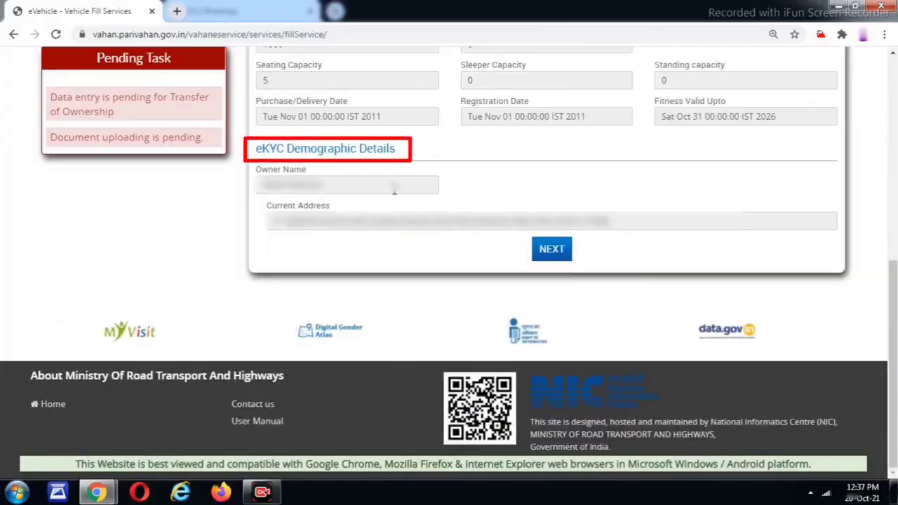
click(551, 249)
scroll(556, 254, up, 3)
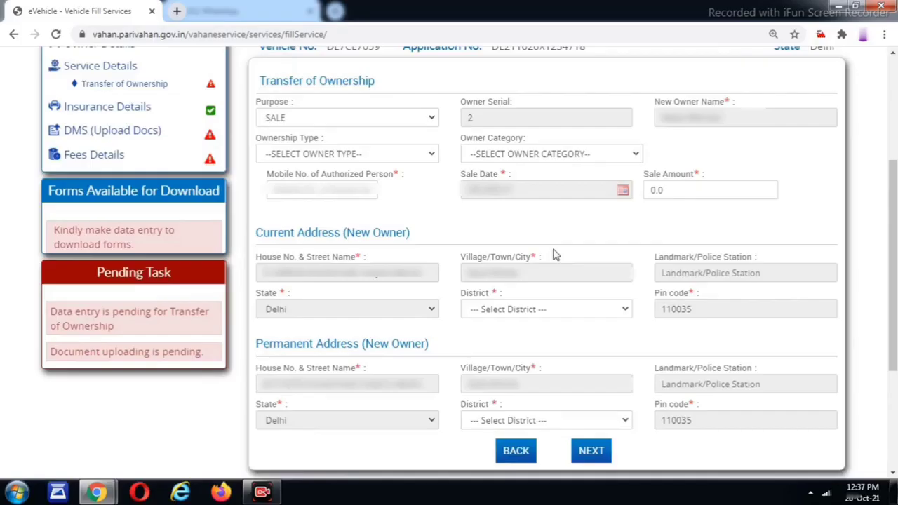
Set the ownership type to INDIVIDUAL and enter the new owner's mobile number.
click(339, 153)
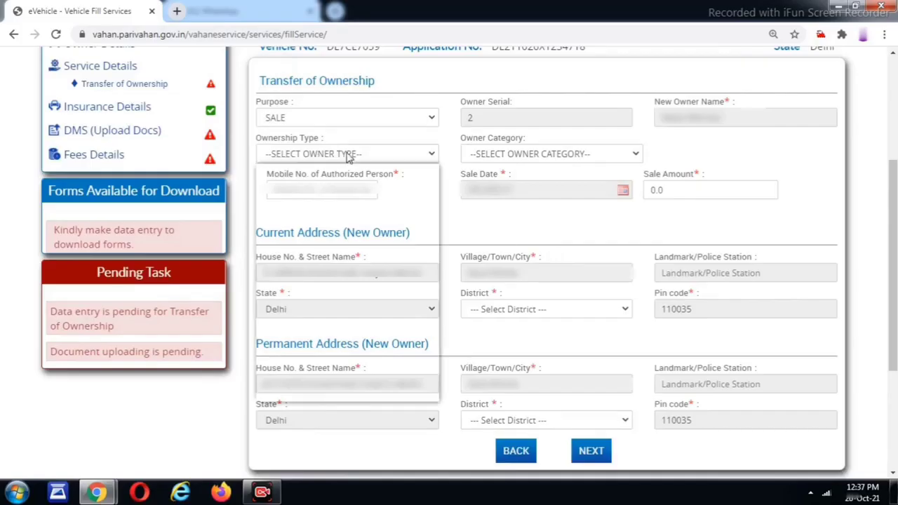
click(310, 280)
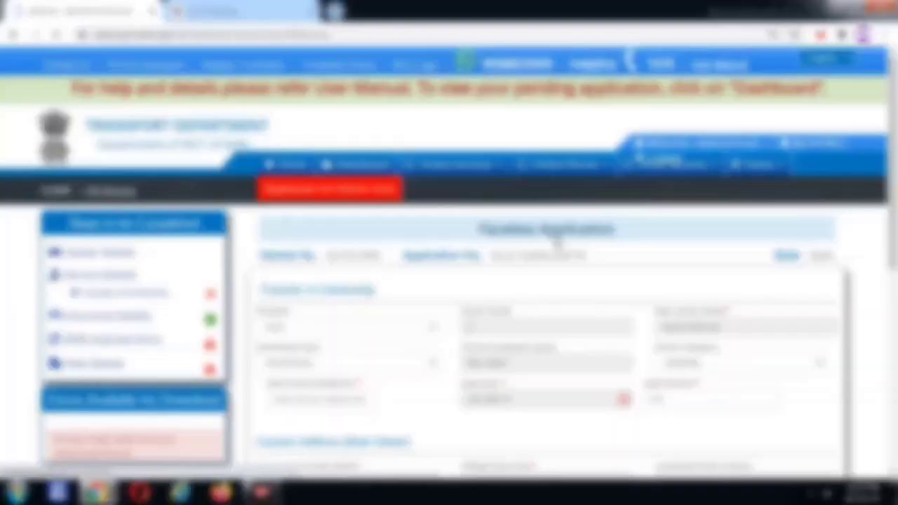
scroll(558, 243, down, 1)
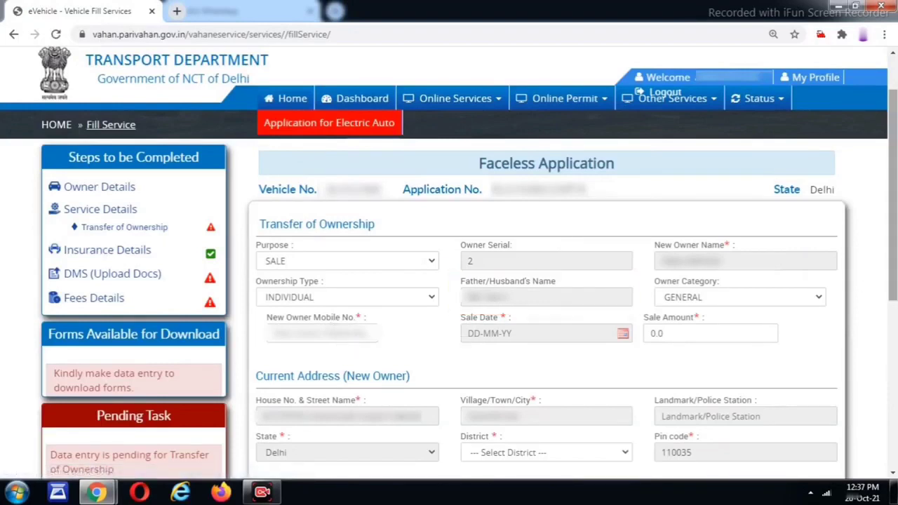
scroll(449, 261, down, 2)
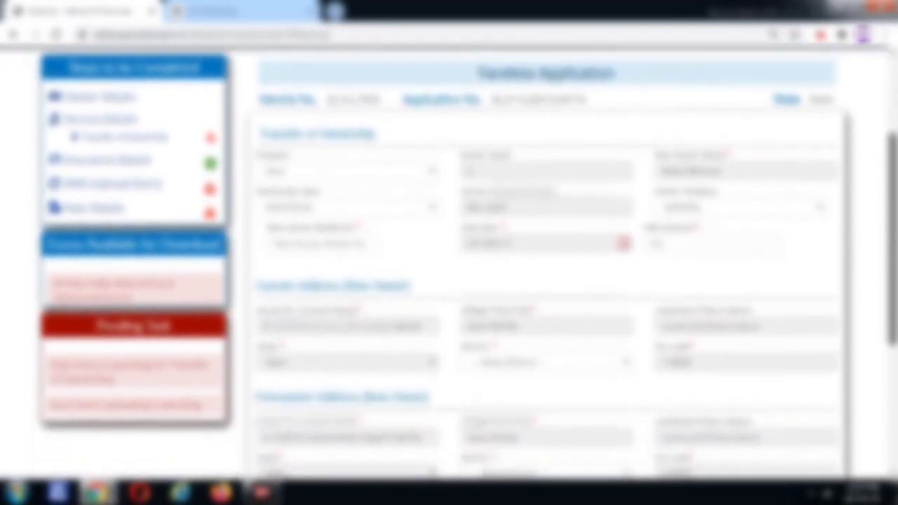
scroll(449, 261, down, 1)
drag(892, 274, 893, 277)
click(298, 173)
text(98)
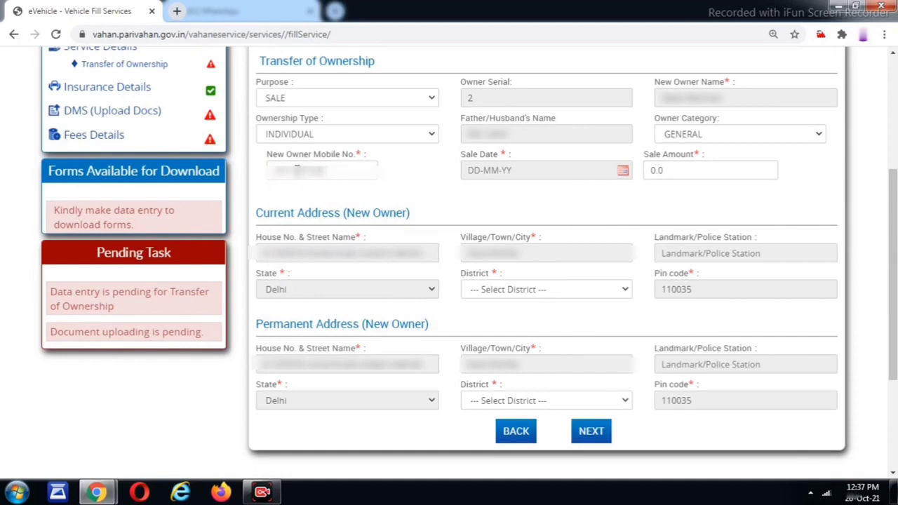
Pick the sale date, enter sale amount 165000, choose district North West, and save.
click(623, 171)
click(526, 316)
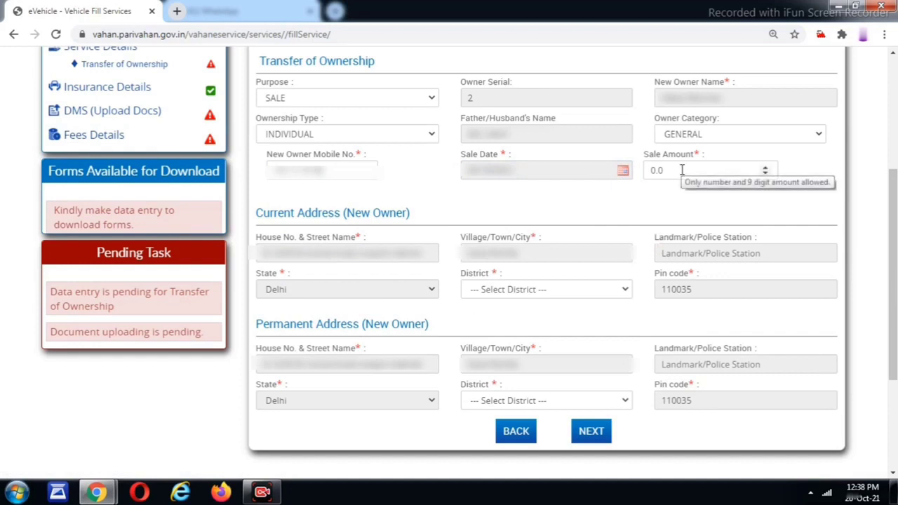
drag(682, 170, 646, 161)
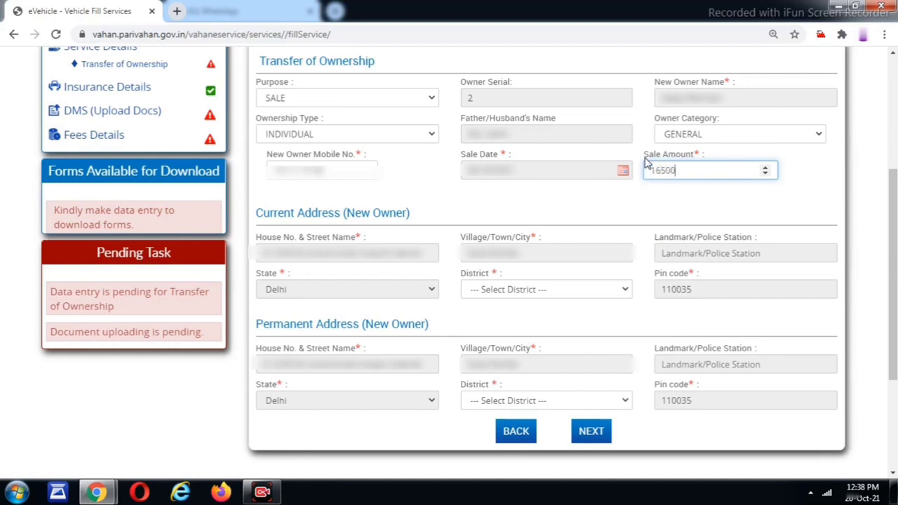
click(640, 187)
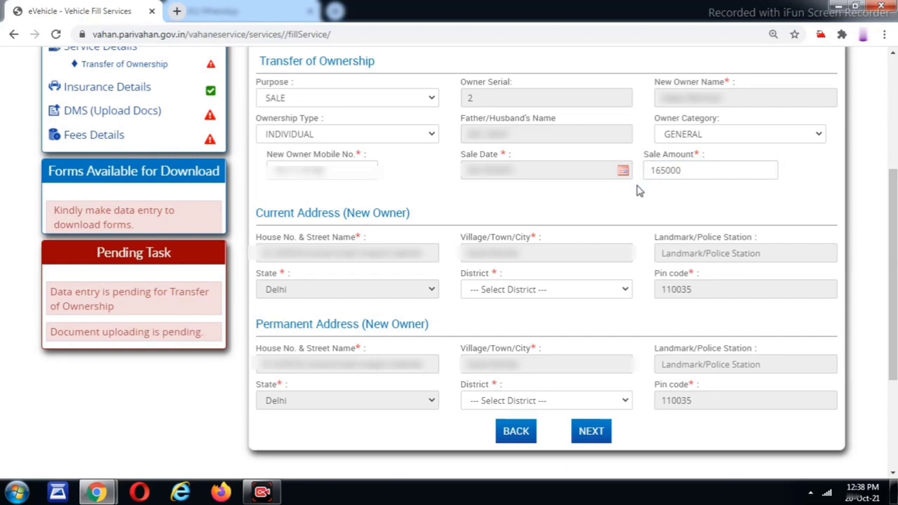
click(556, 290)
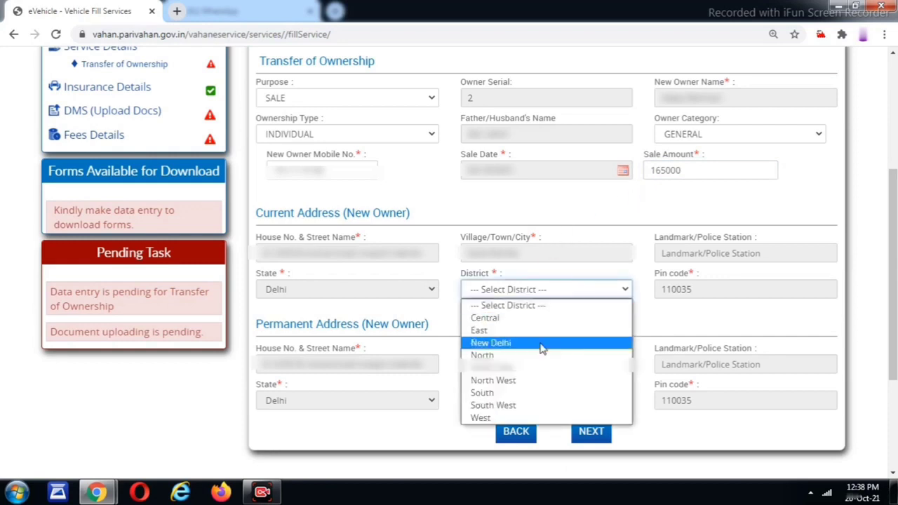
click(531, 384)
click(592, 433)
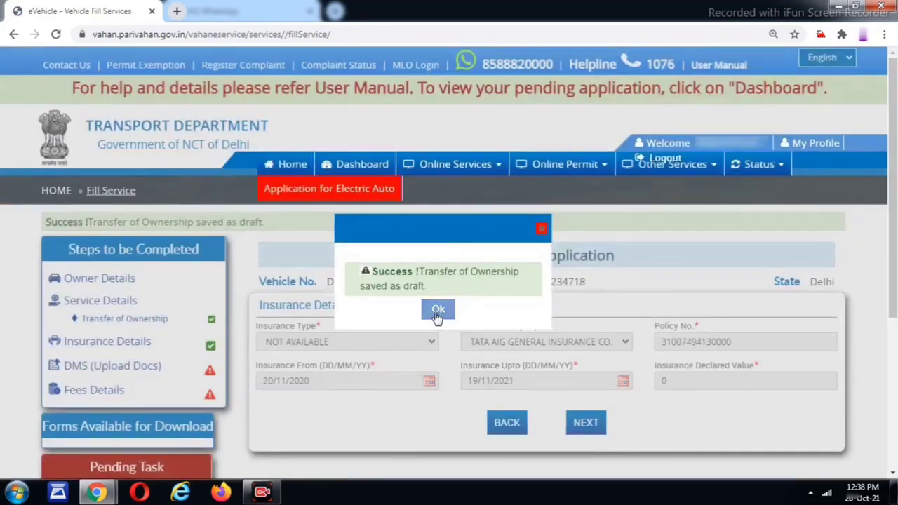
Acknowledge the draft-saved message, pass the insurance details, and open the e-sign documents page.
click(437, 319)
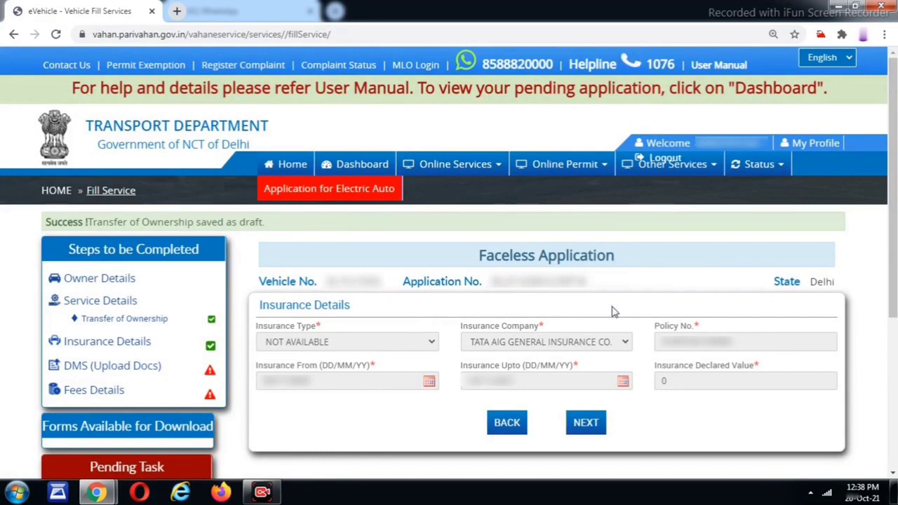
click(595, 425)
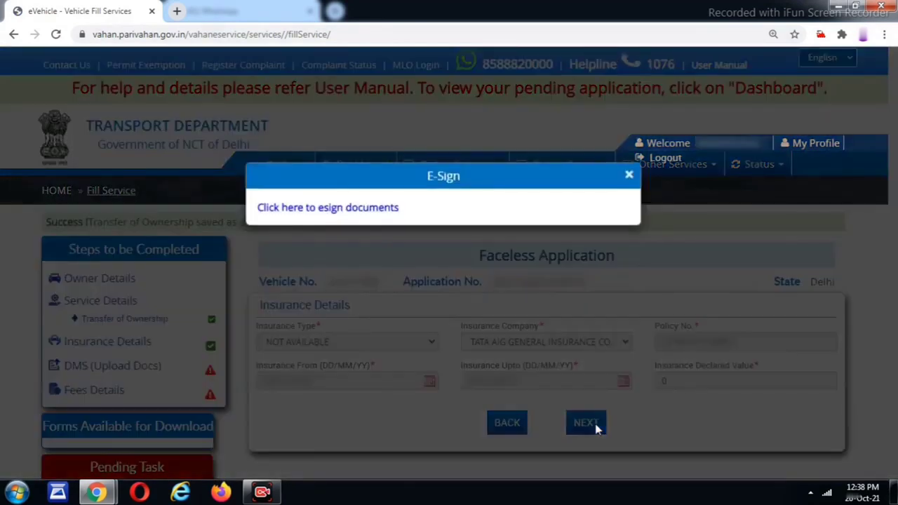
click(347, 209)
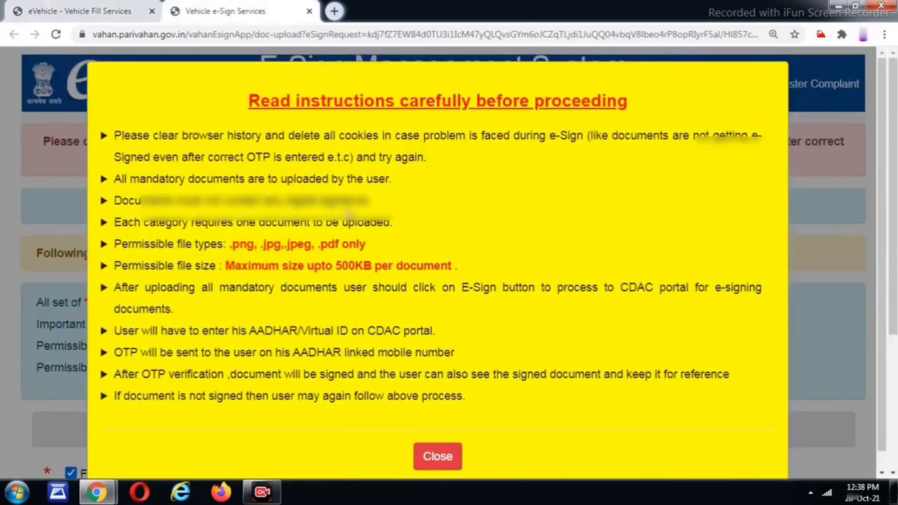
Dismiss the e-sign instructions and open the Form29 document for printing.
click(438, 457)
scroll(527, 304, down, 3)
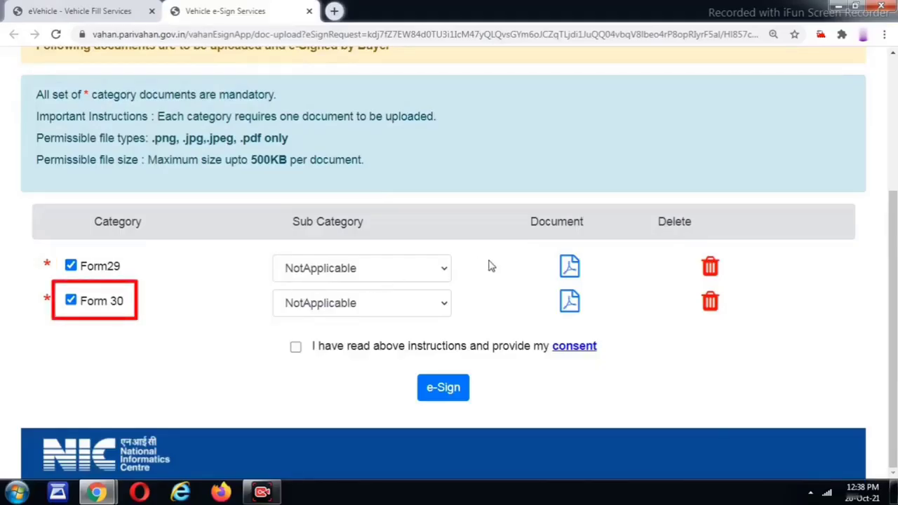
click(569, 266)
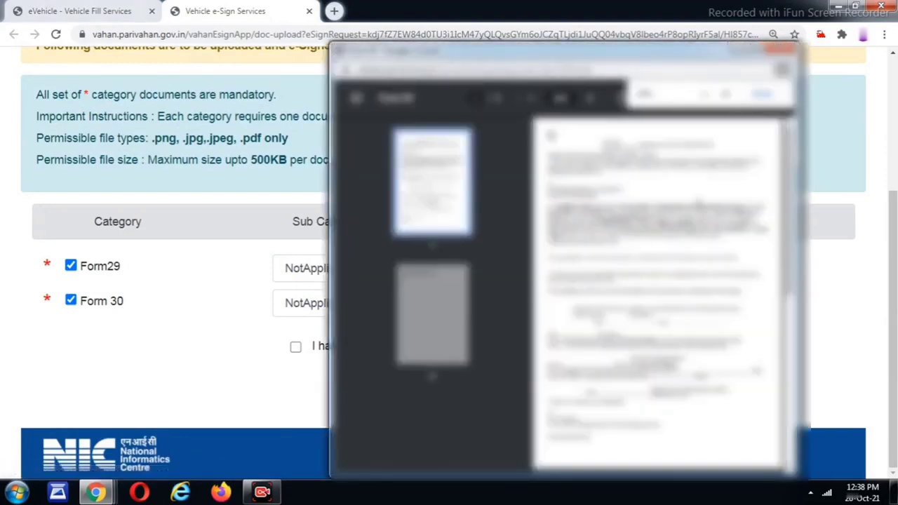
click(747, 104)
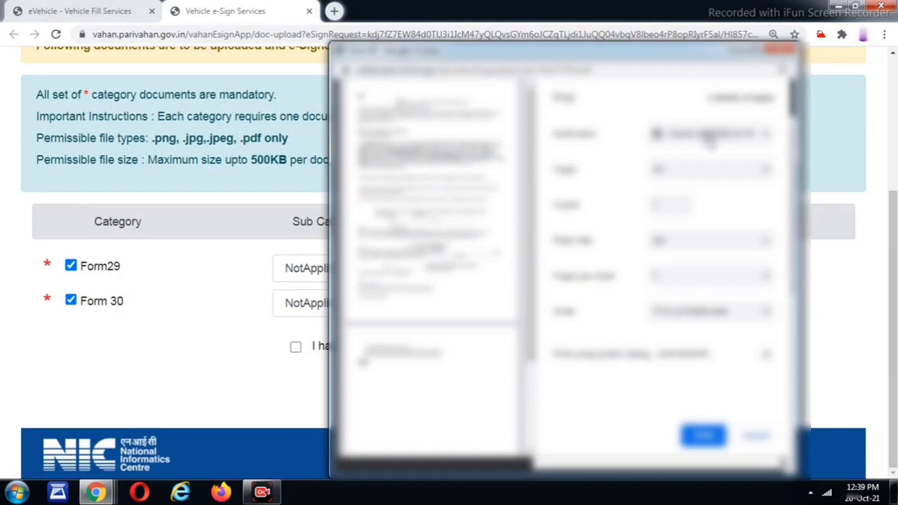
Choose the print destination and set the number of copies under More settings.
click(711, 137)
click(710, 163)
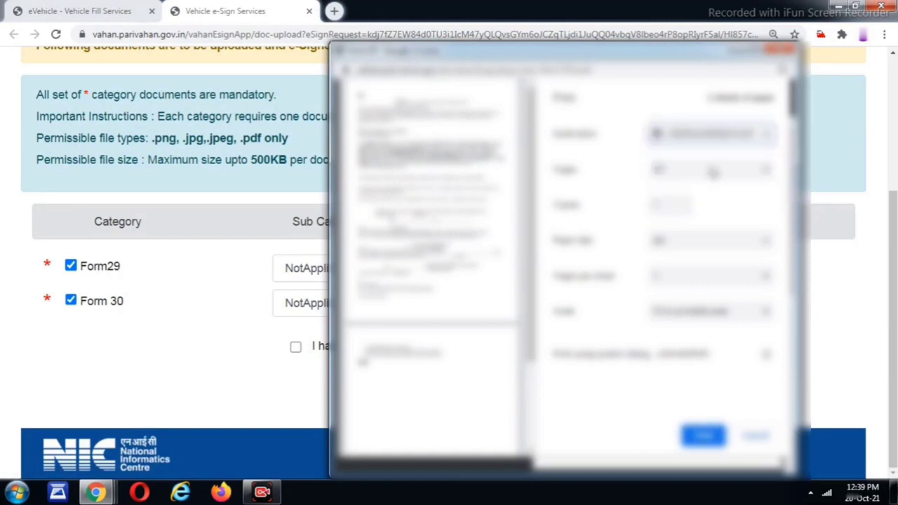
click(648, 287)
scroll(653, 302, down, 2)
scroll(666, 329, up, 2)
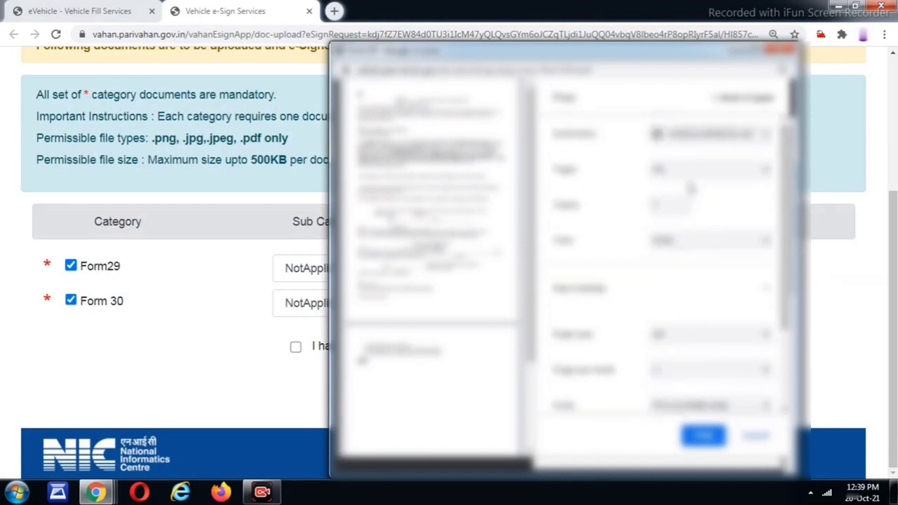
click(683, 202)
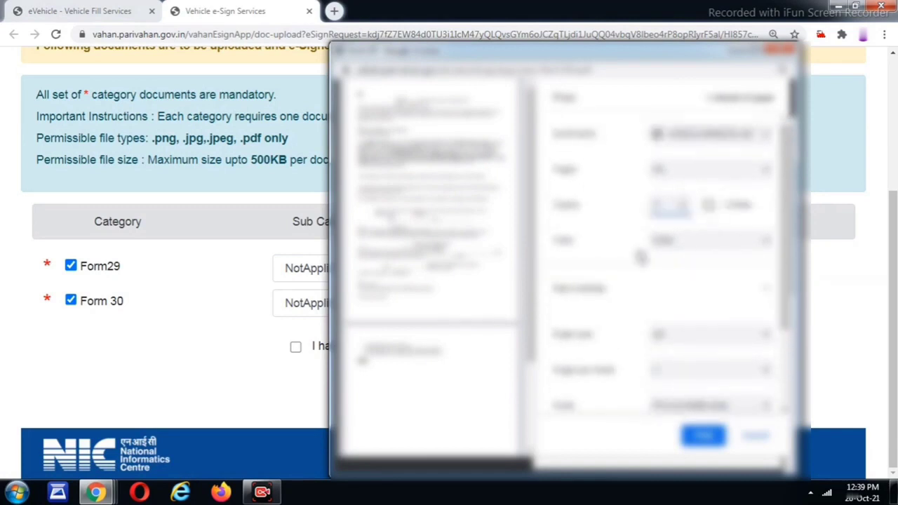
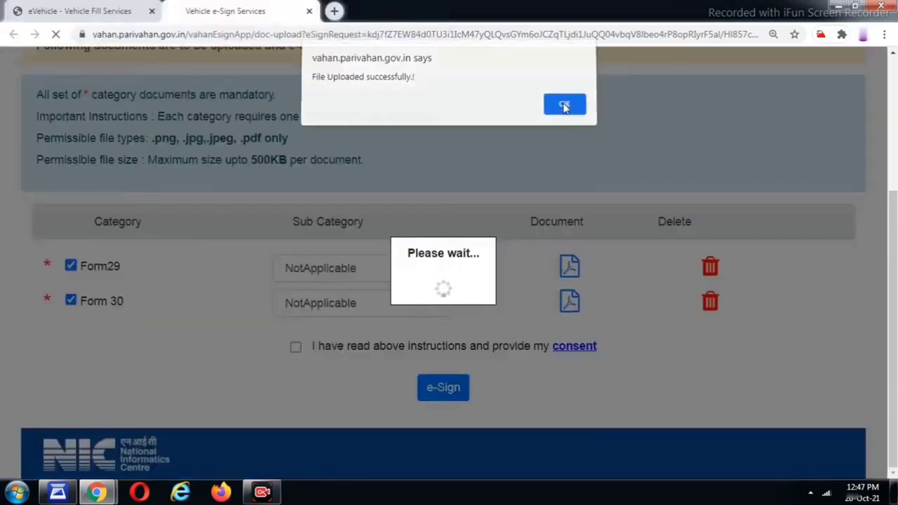
Dismiss the upload-success message and check that the uploaded Form29 PDF opens correctly.
click(565, 105)
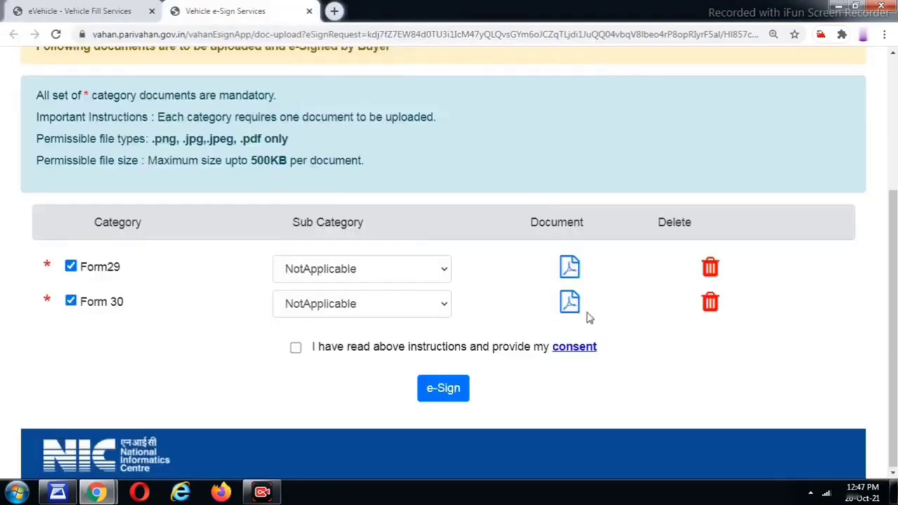
click(570, 272)
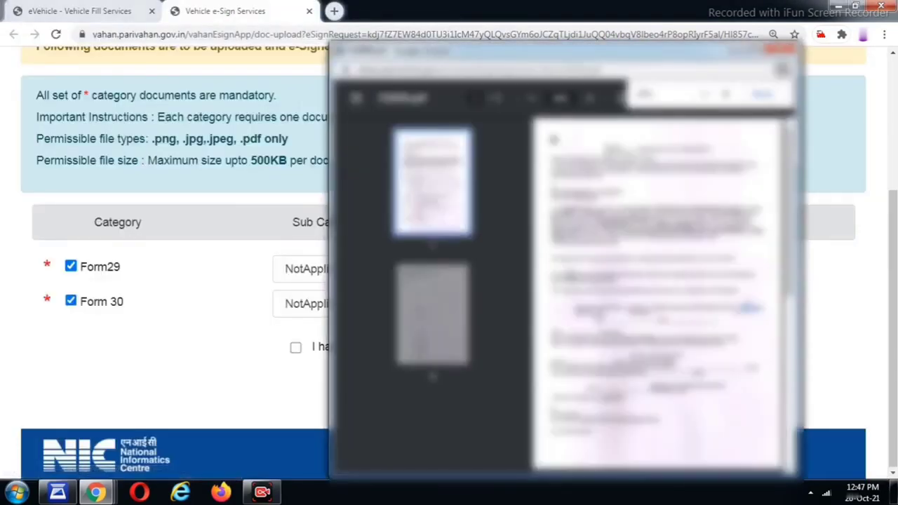
scroll(693, 280, down, 5)
scroll(748, 177, up, 4)
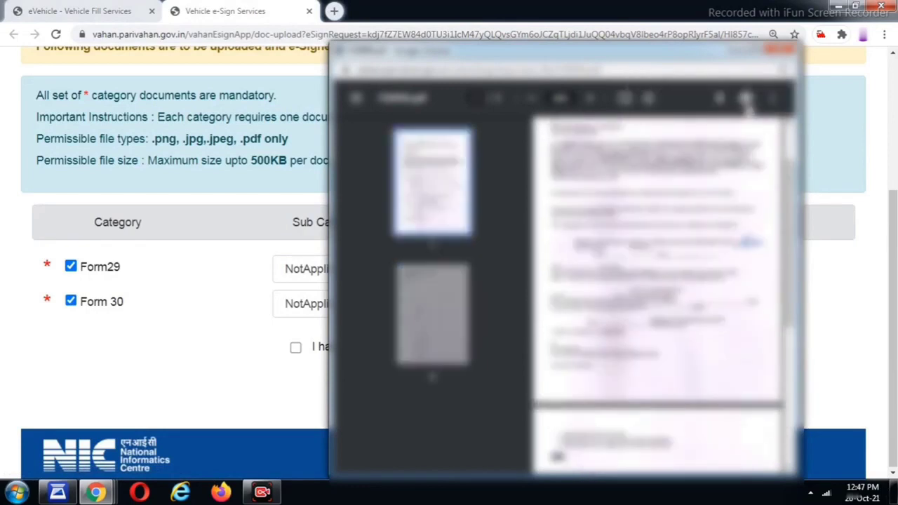
right_click(750, 97)
click(780, 50)
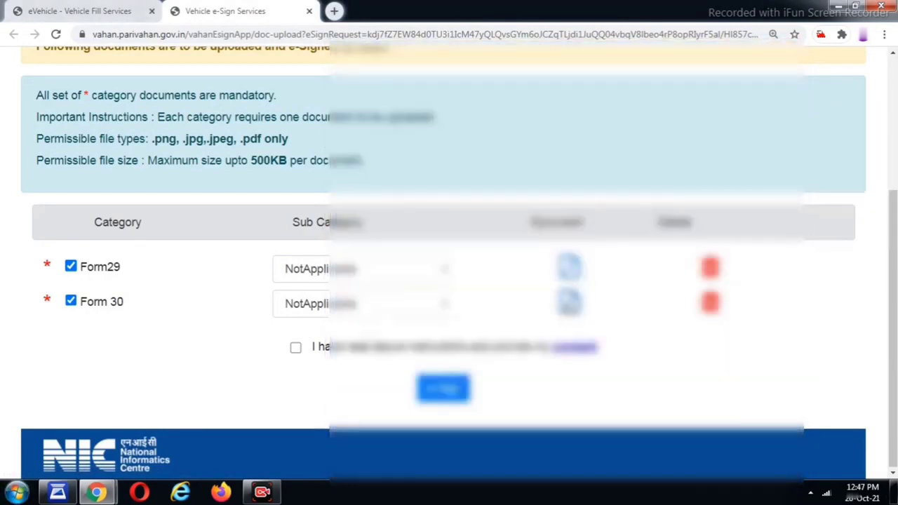
Preview the uploaded Form 30 PDF to confirm it opens, then close it.
click(570, 303)
scroll(657, 295, down, 3)
scroll(693, 240, down, 3)
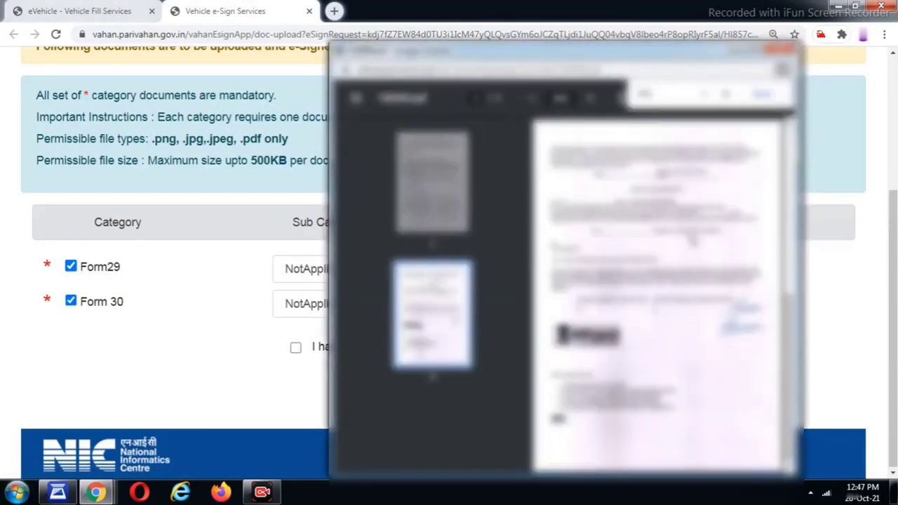
scroll(693, 240, up, 5)
click(781, 50)
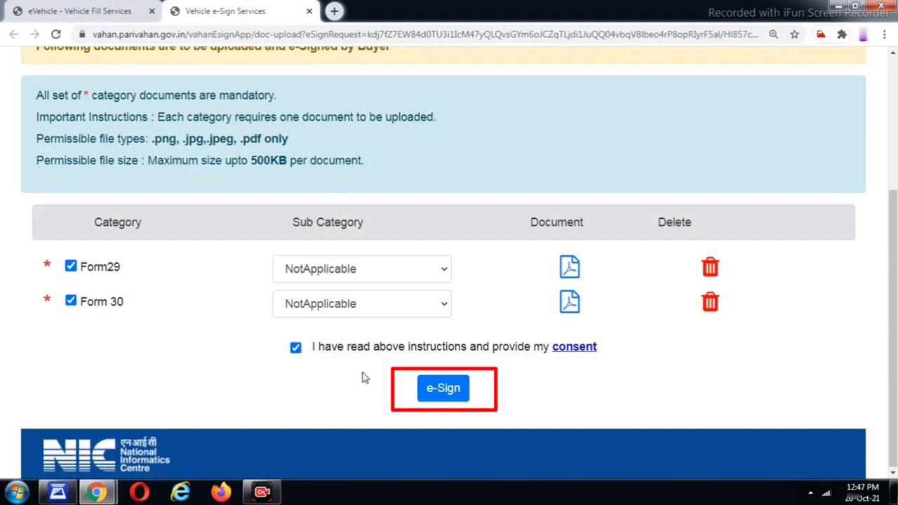
Start e-signing, re-enter the buyer's Aadhaar number and request an OTP.
click(444, 389)
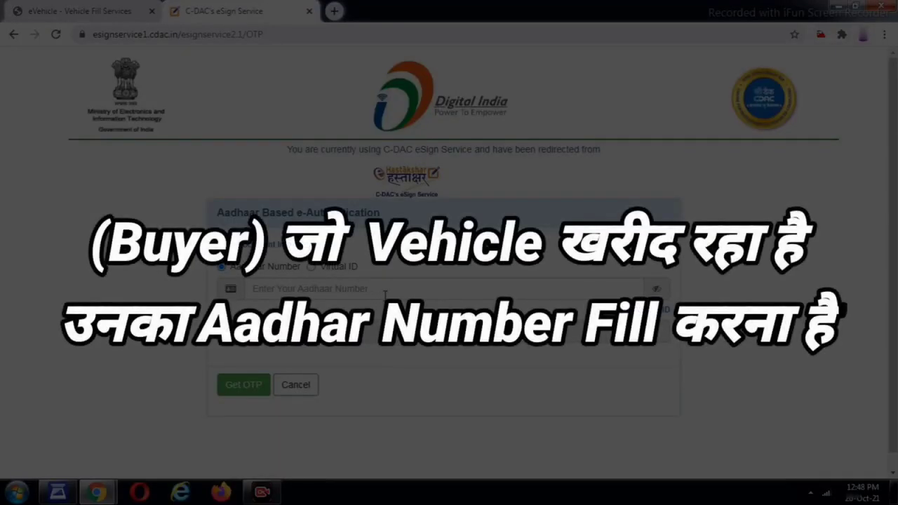
click(384, 294)
text(•••)
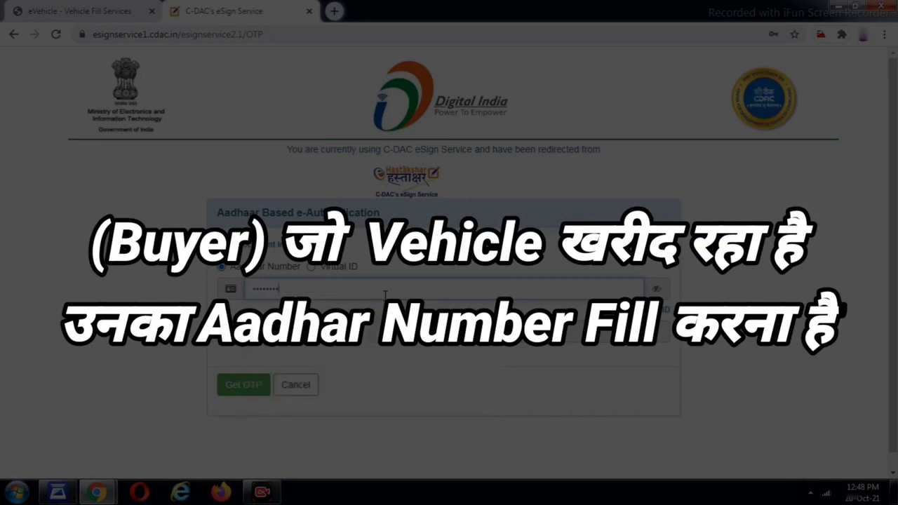
key(ctrl+a)
key(BackSpace)
text(••••••••)
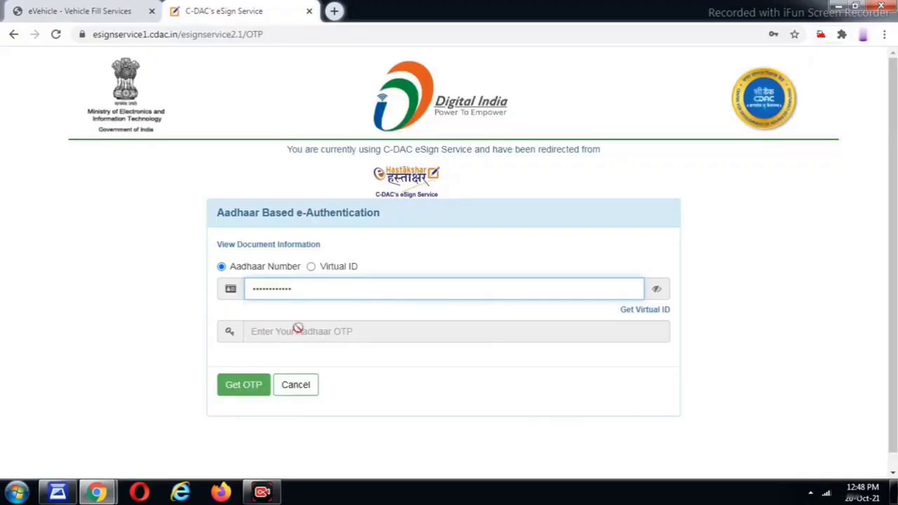
click(242, 386)
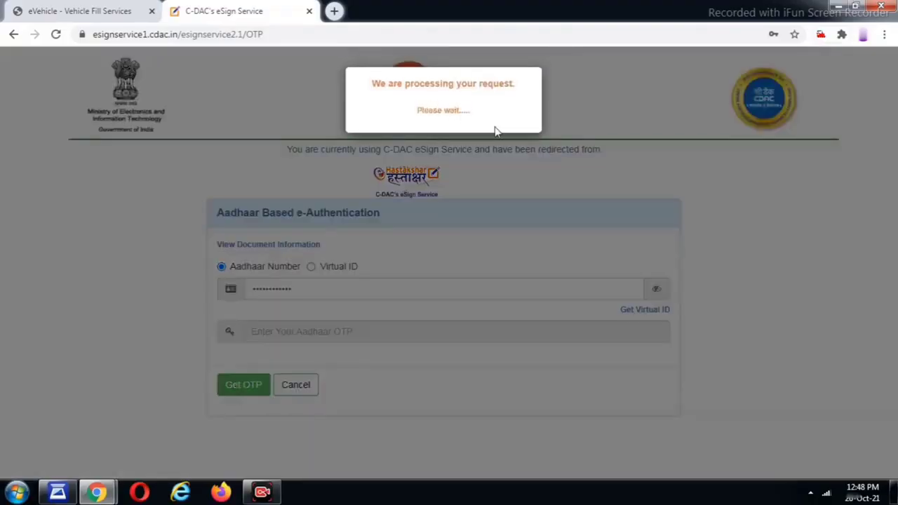
Give Aadhaar authentication consent, enter the received OTP and submit to e-sign.
scroll(352, 319, down, 2)
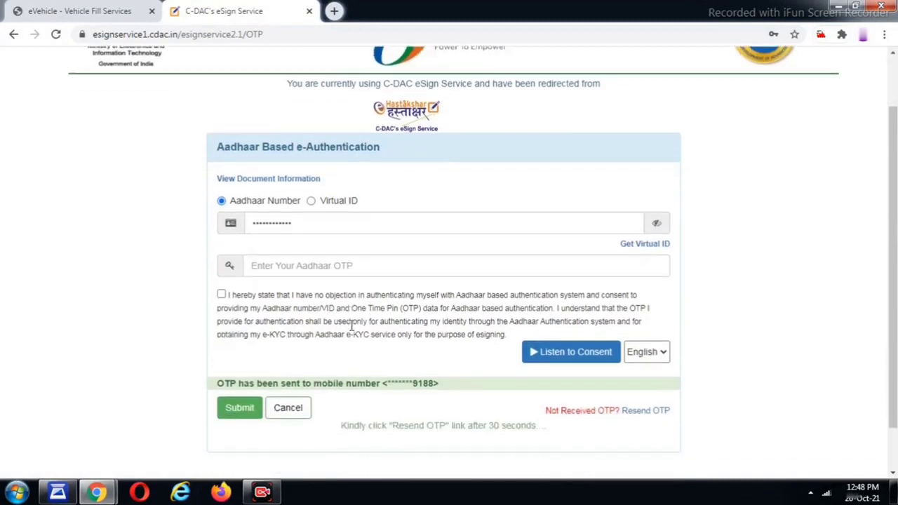
click(222, 295)
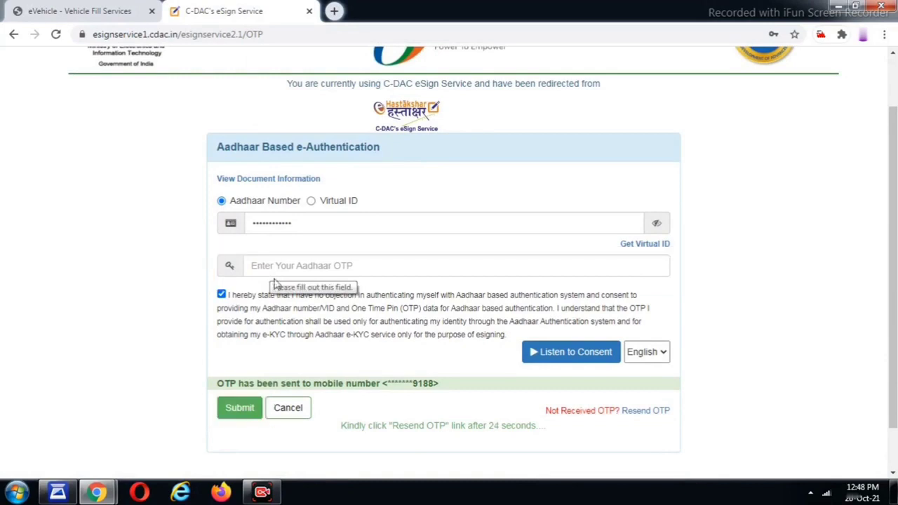
click(292, 267)
text(******)
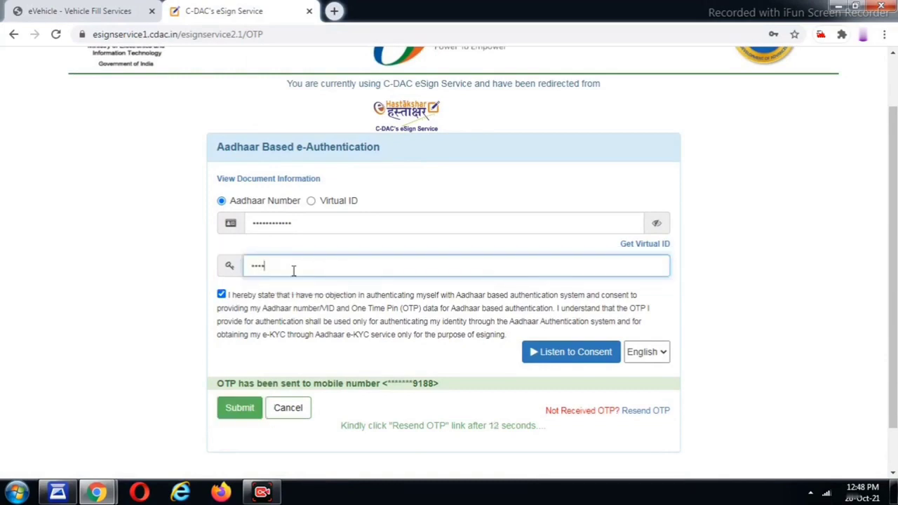
click(232, 410)
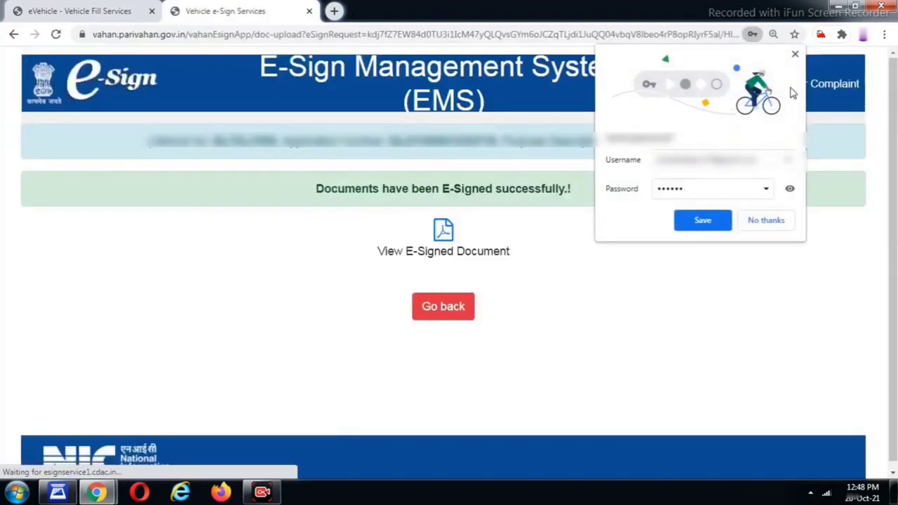
View the buyer's e-signed document, return to Vahan and acknowledge the e-sign success message.
click(795, 54)
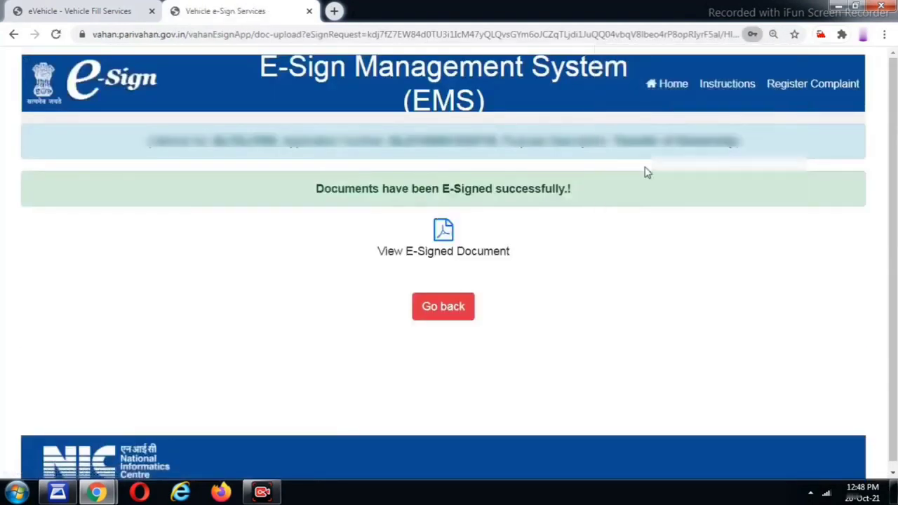
click(443, 230)
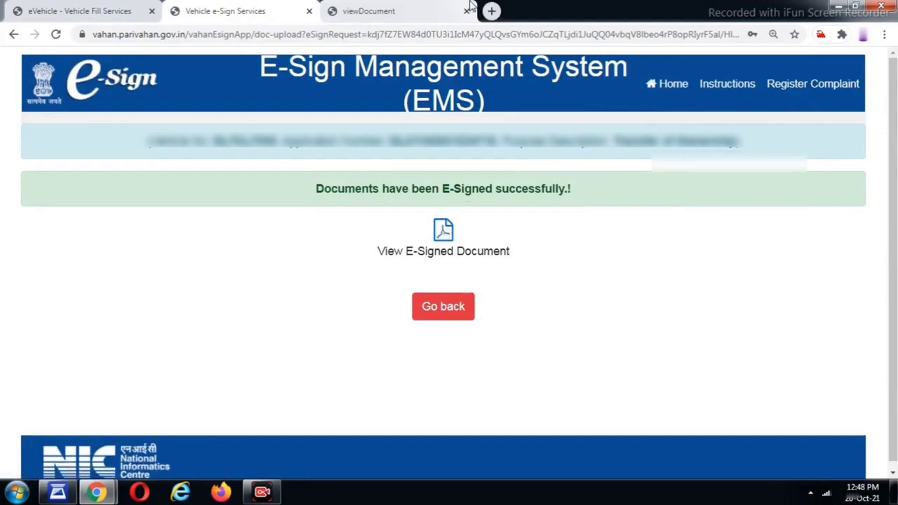
click(442, 309)
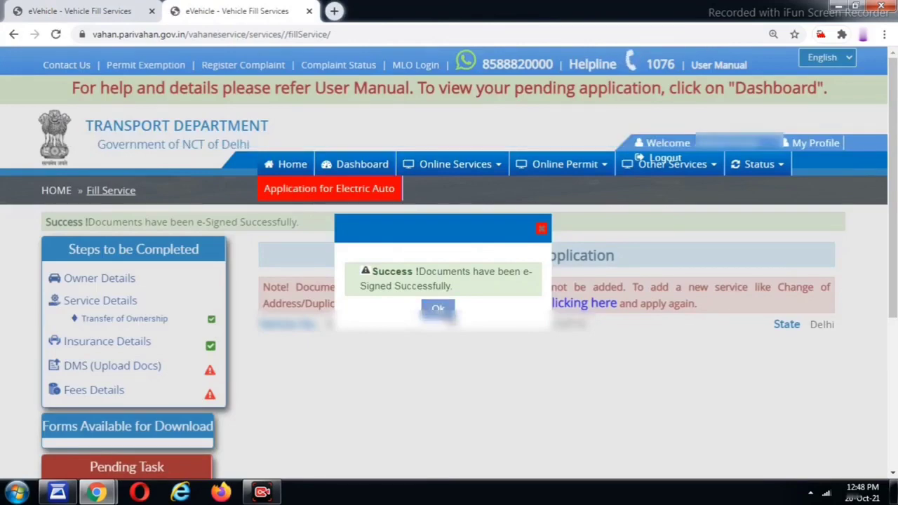
click(449, 314)
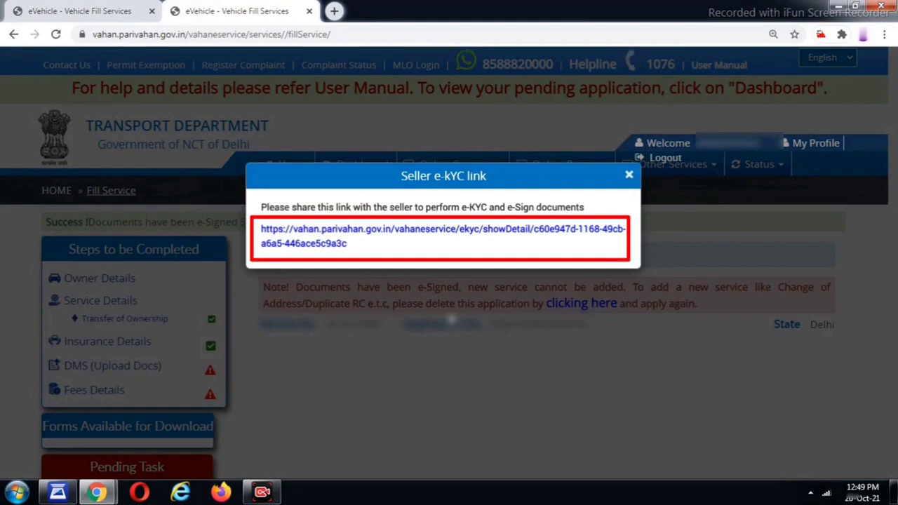
Select the full seller e-KYC link in the dialog for copying.
drag(261, 228, 351, 254)
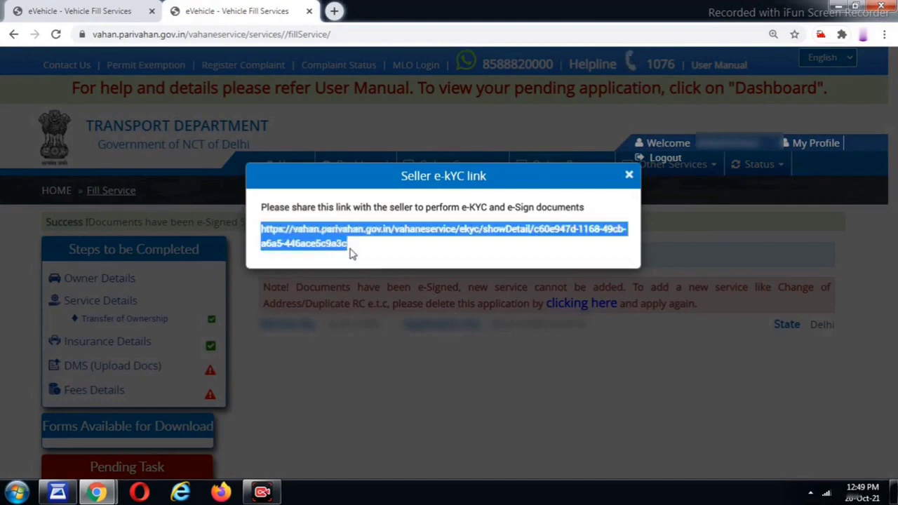
click(351, 242)
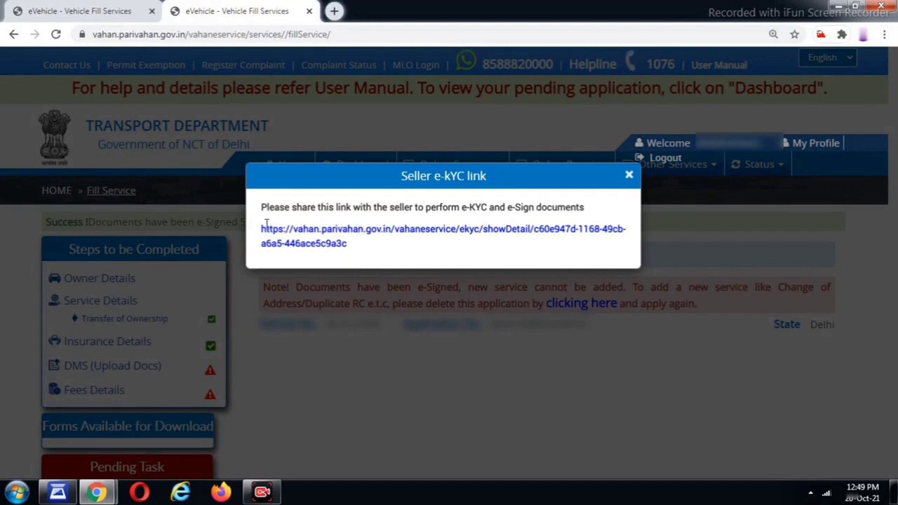
drag(261, 228, 354, 253)
right_click(343, 242)
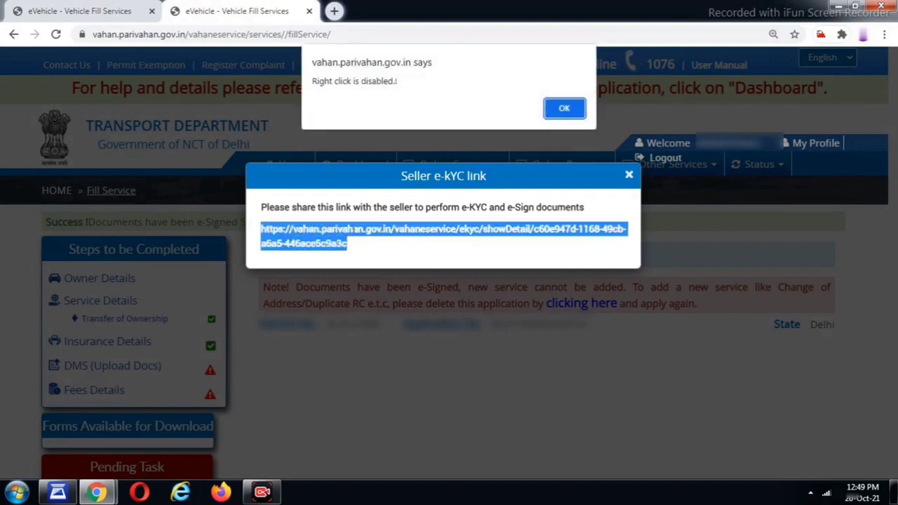
click(564, 108)
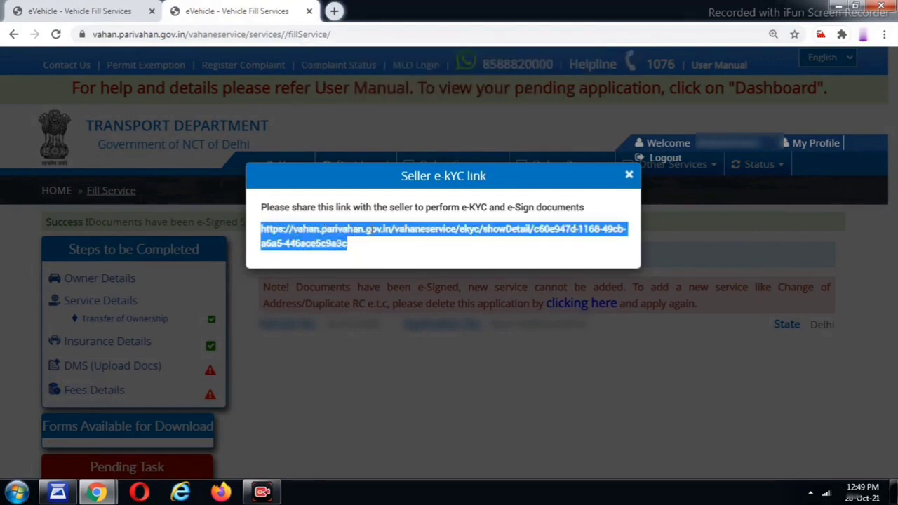
click(335, 11)
Load the pasted e-KYC link, choose Aadhaar as the method and fill in the Aadhaar number.
key(ctrl+v)
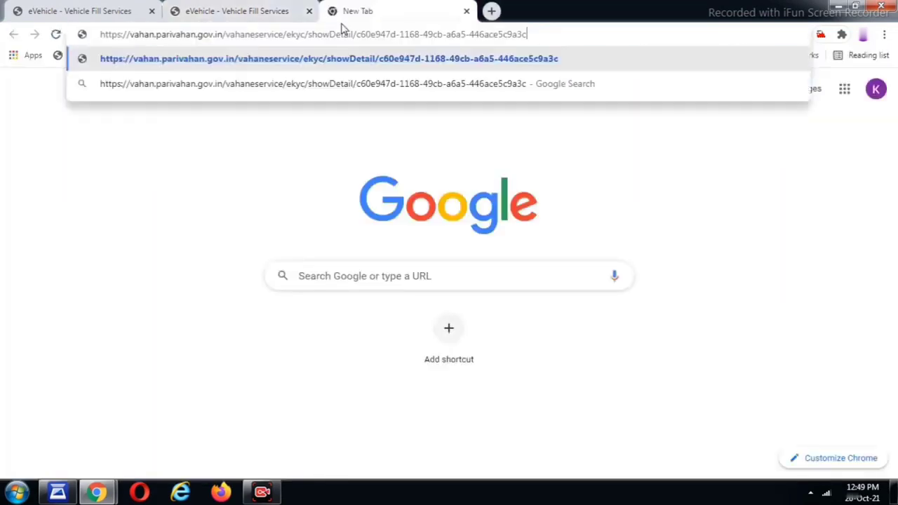
key(Return)
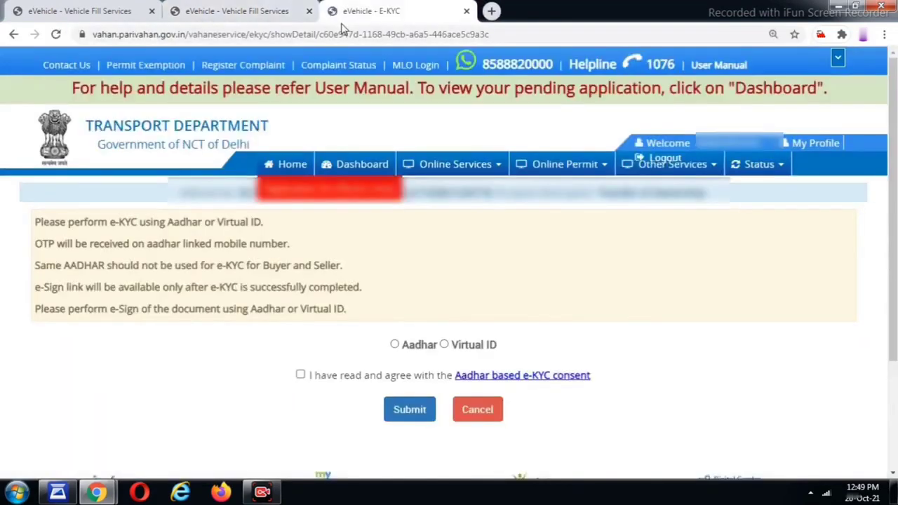
click(394, 345)
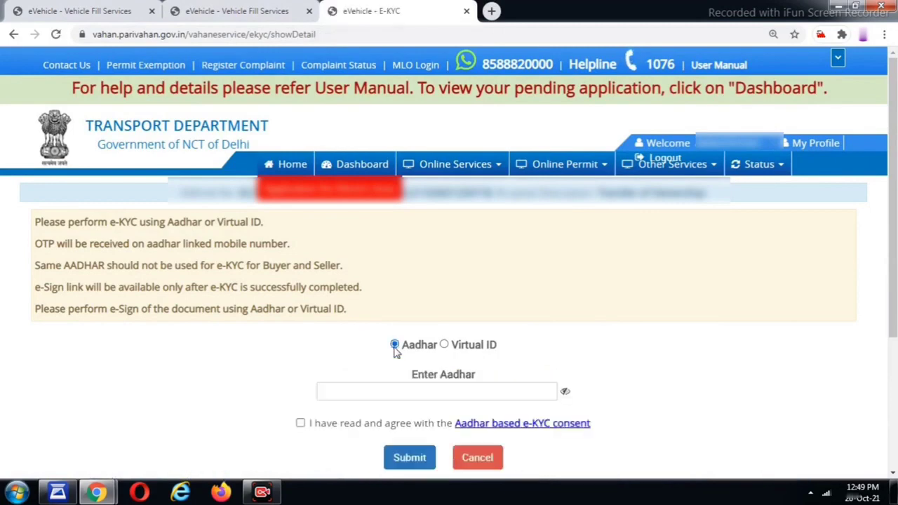
scroll(326, 356, down, 2)
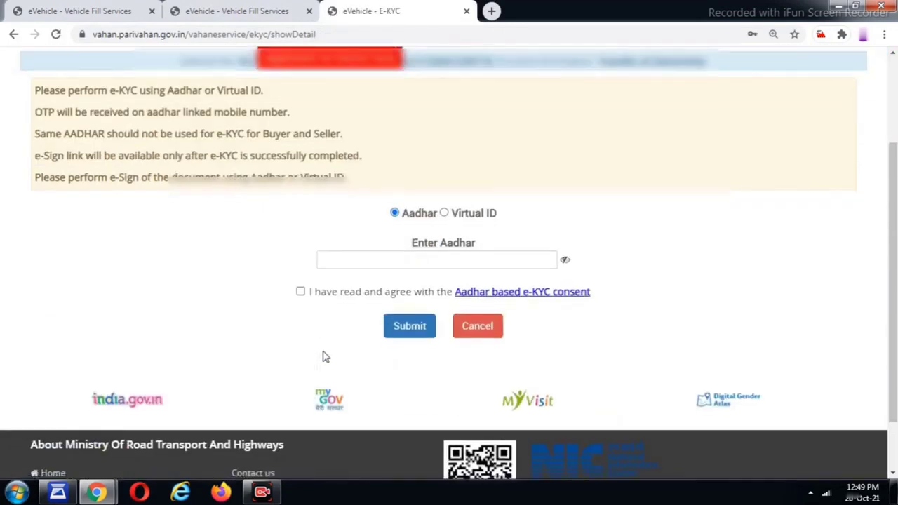
click(359, 263)
click(359, 262)
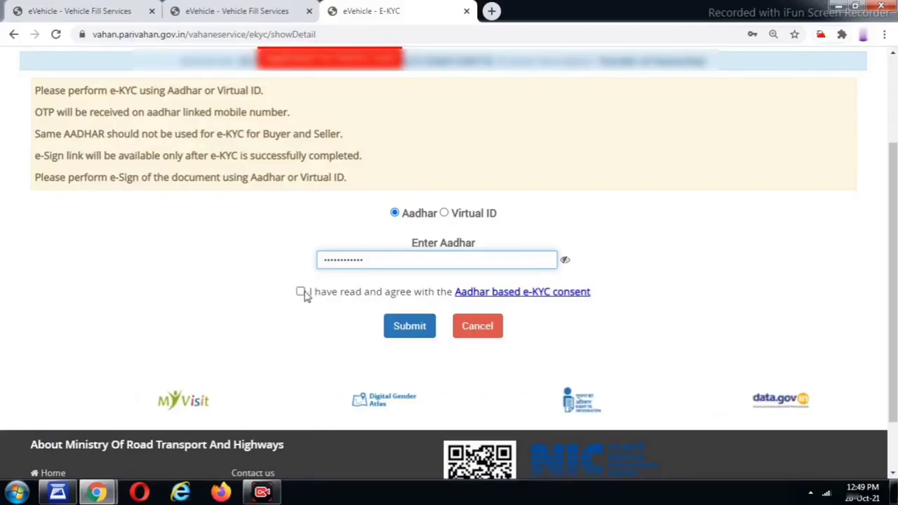
Agree to e-KYC consent, submit for an OTP and submit the OTP to finish e-KYC.
click(302, 293)
click(410, 327)
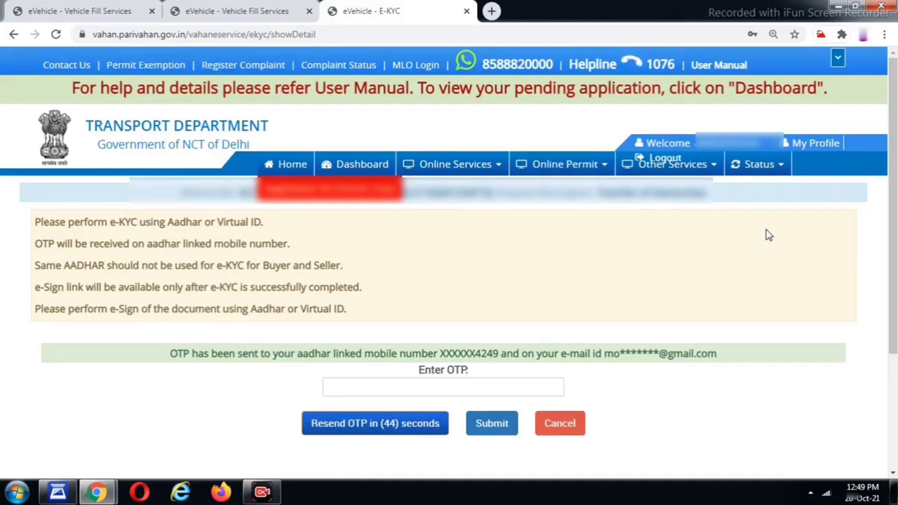
scroll(767, 235, down, 3)
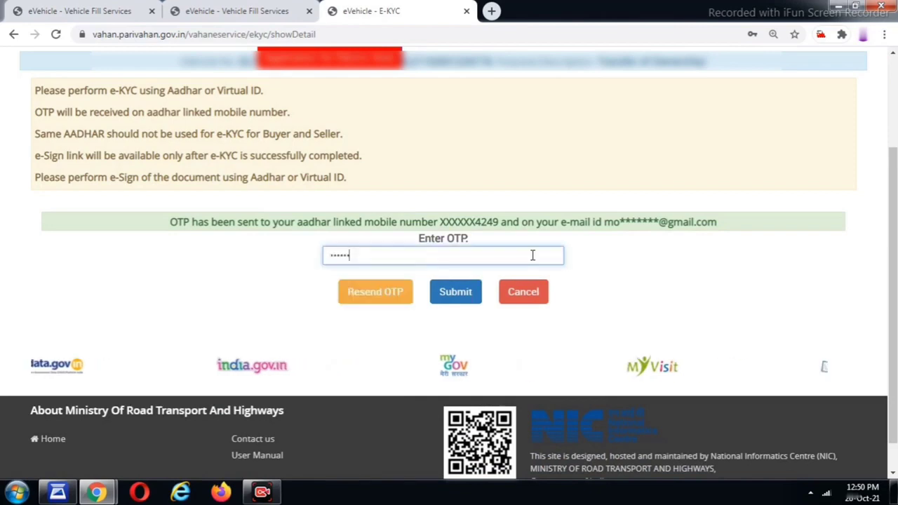
click(454, 296)
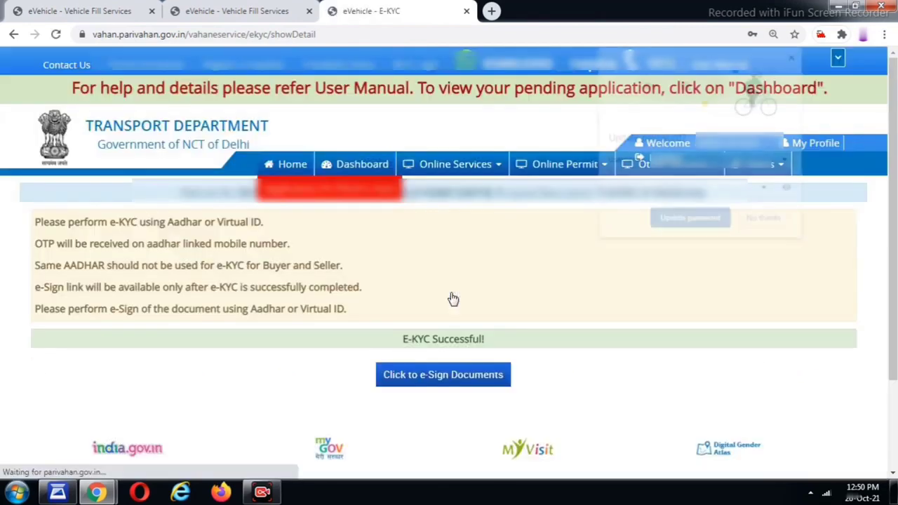
click(771, 222)
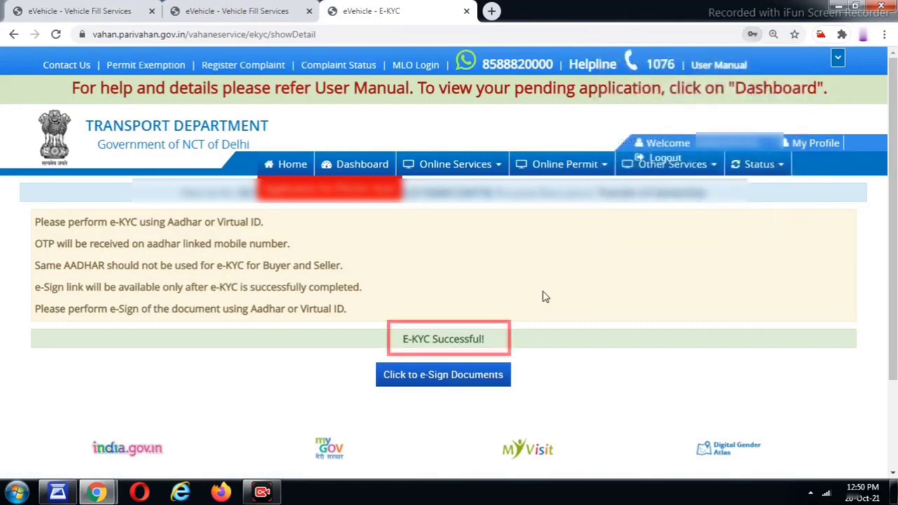
Start the seller's e-Sign and request an OTP for the seller's Aadhaar number.
click(428, 382)
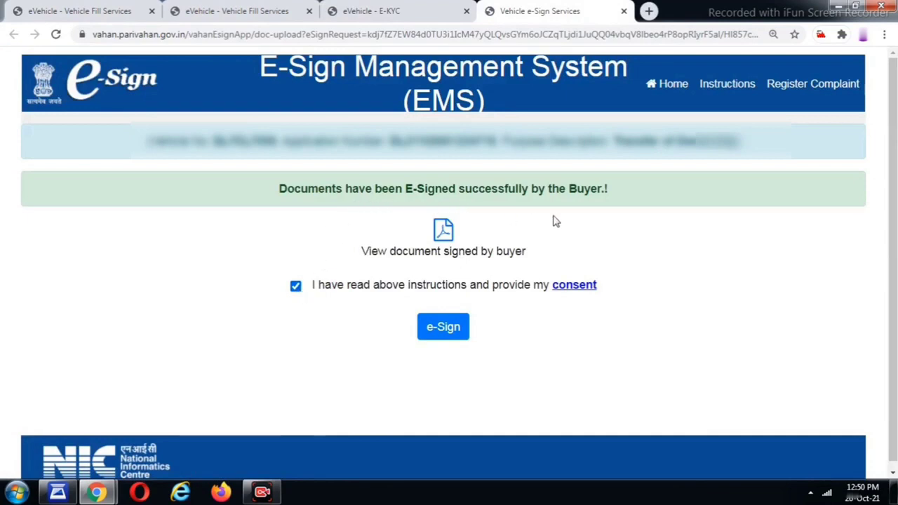
click(442, 329)
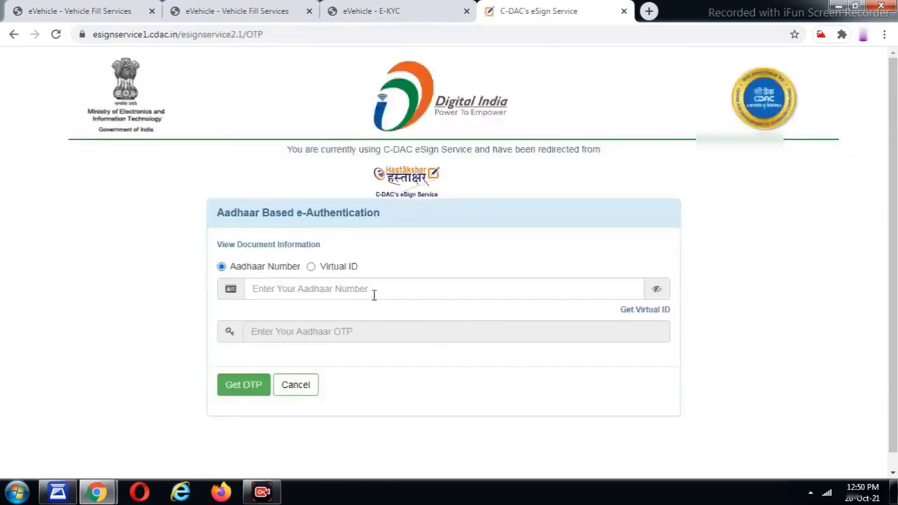
click(379, 295)
text(••••)
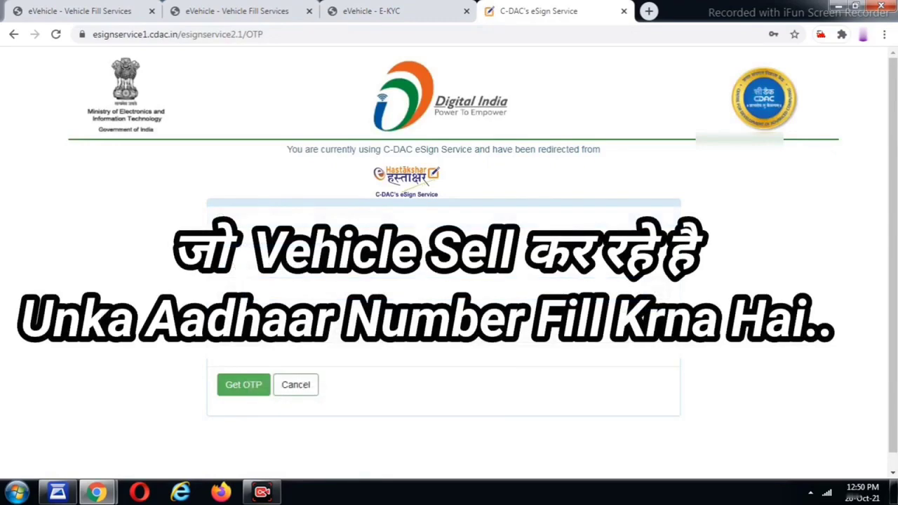
click(243, 384)
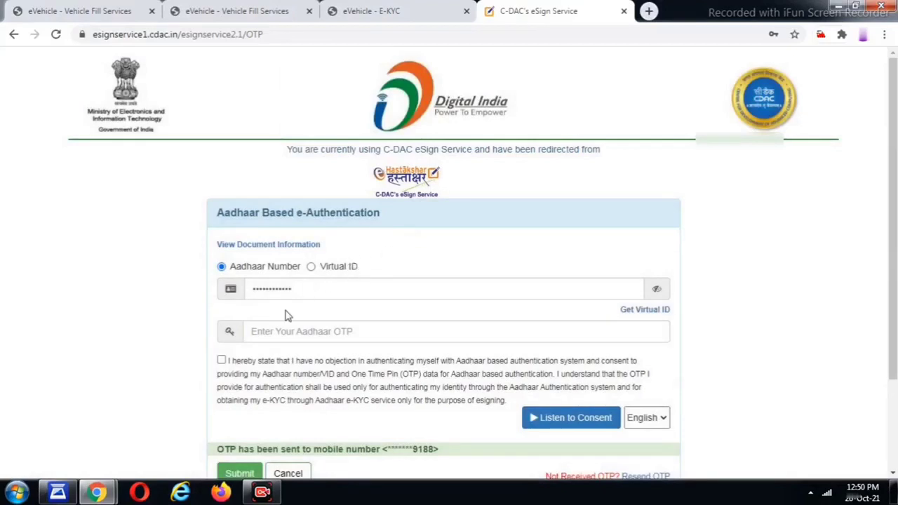
Accept the authentication consent, enter the OTP and submit the seller's e-signature.
scroll(285, 316, down, 3)
click(221, 241)
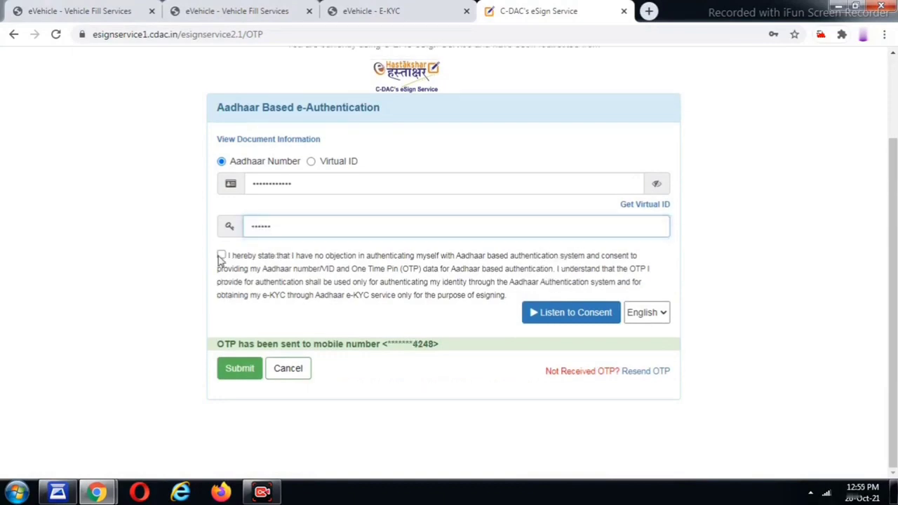
click(221, 254)
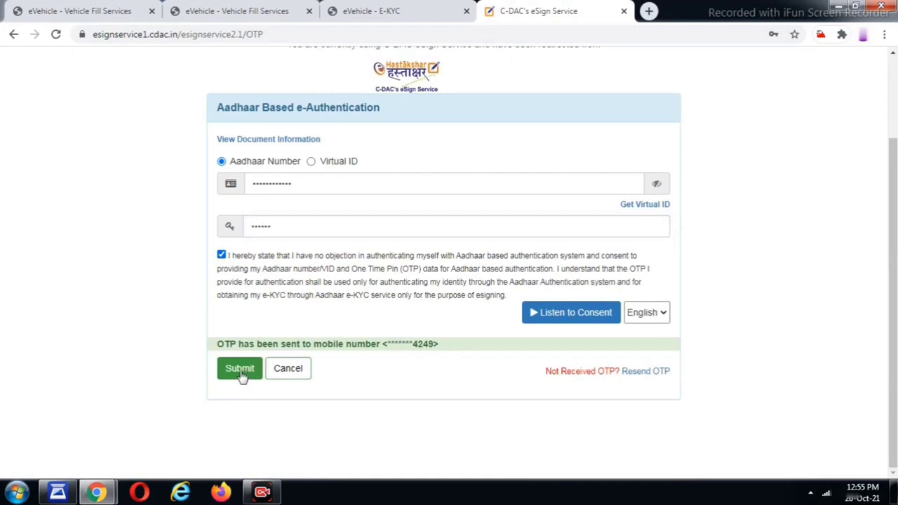
click(240, 370)
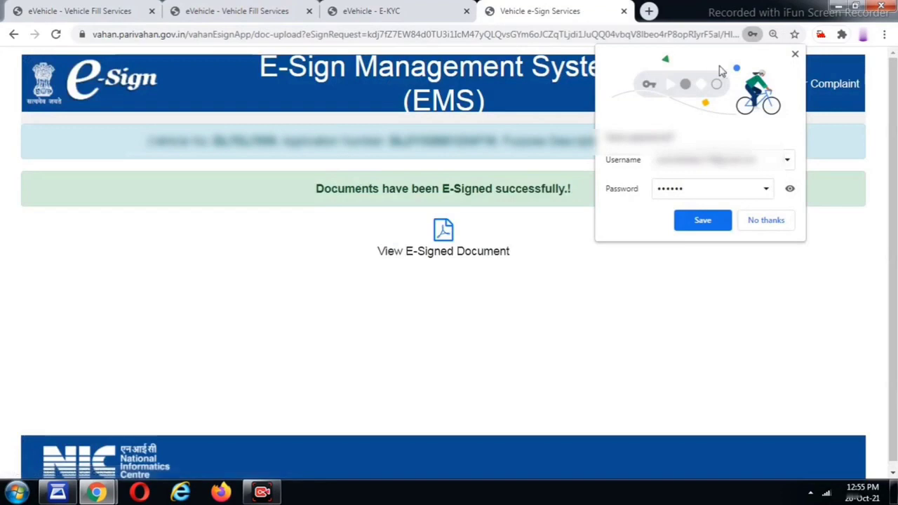
Dismiss the save-password prompt and review the seller's e-signed PDF.
click(795, 54)
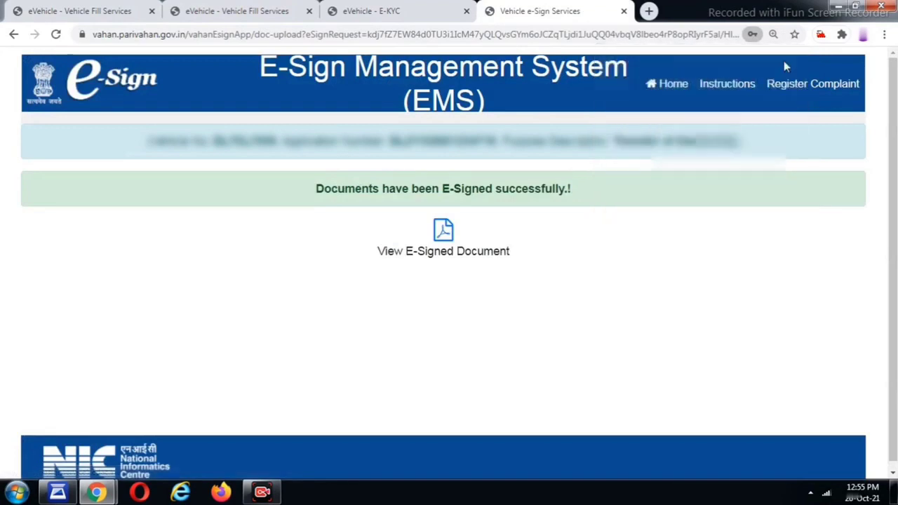
click(444, 232)
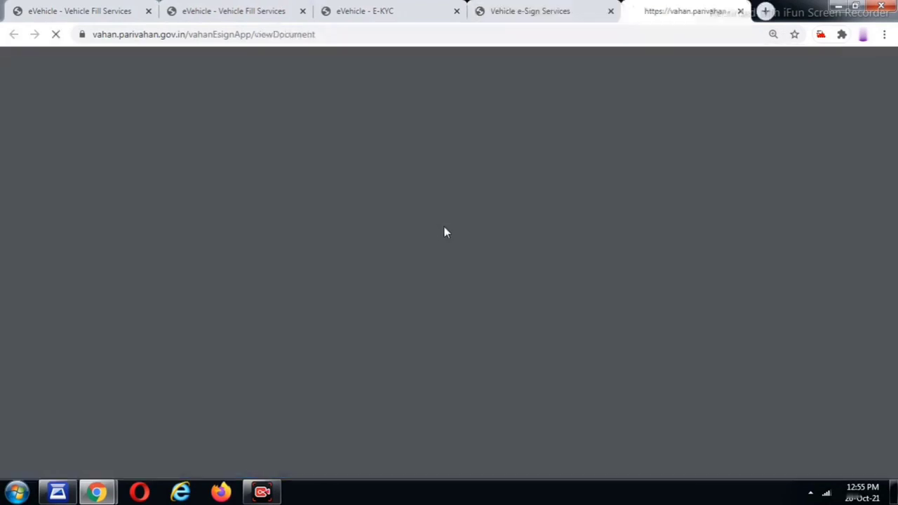
scroll(491, 221, down, 15)
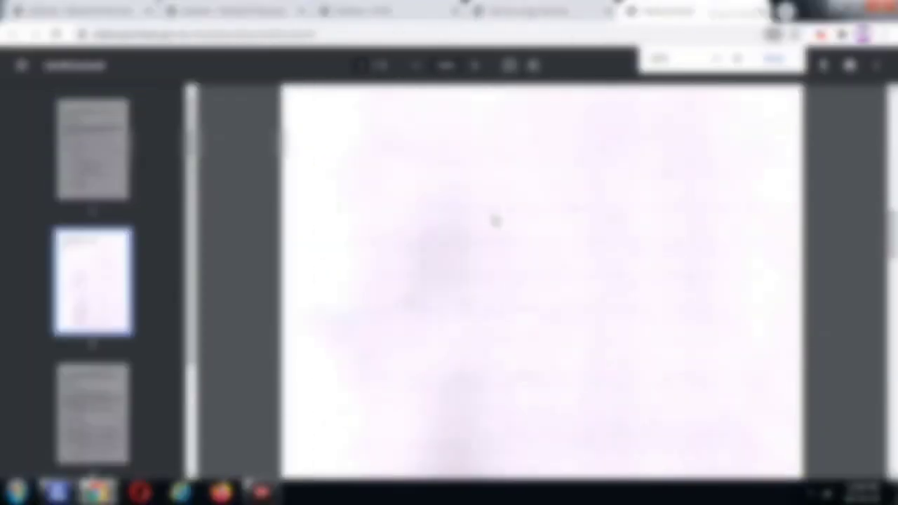
click(518, 10)
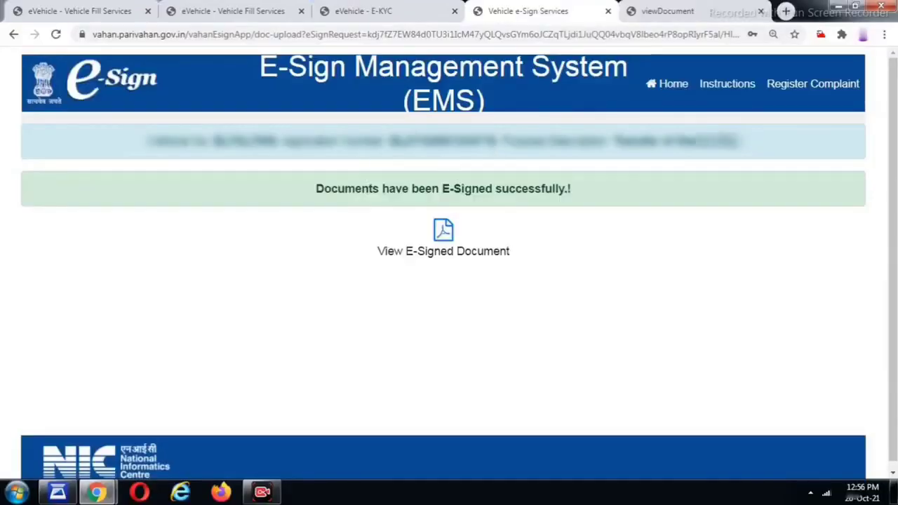
Close the info popup on the eVehicle page and close the finished e-KYC tab.
click(231, 11)
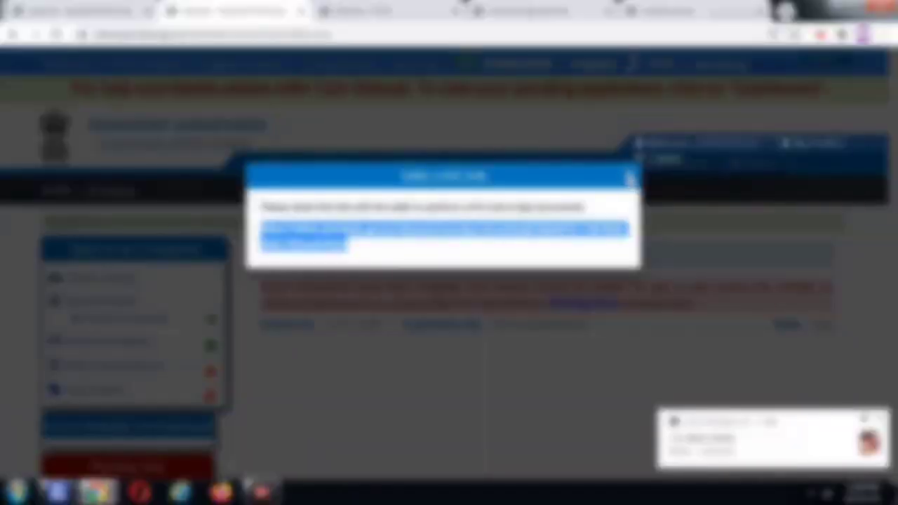
click(628, 177)
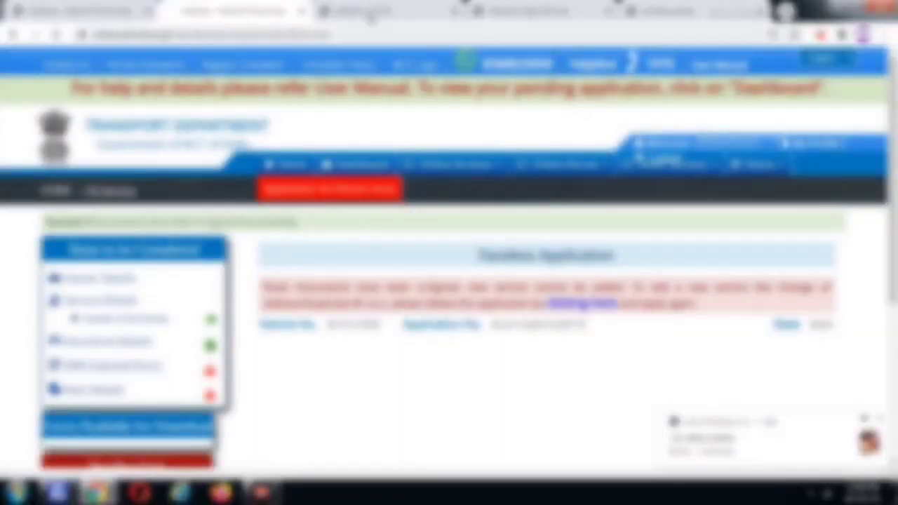
click(372, 11)
click(457, 11)
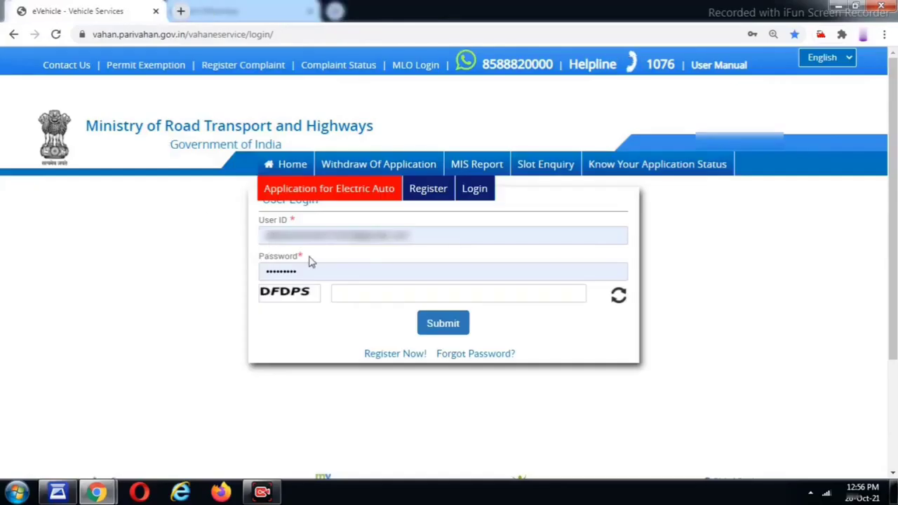
click(367, 294)
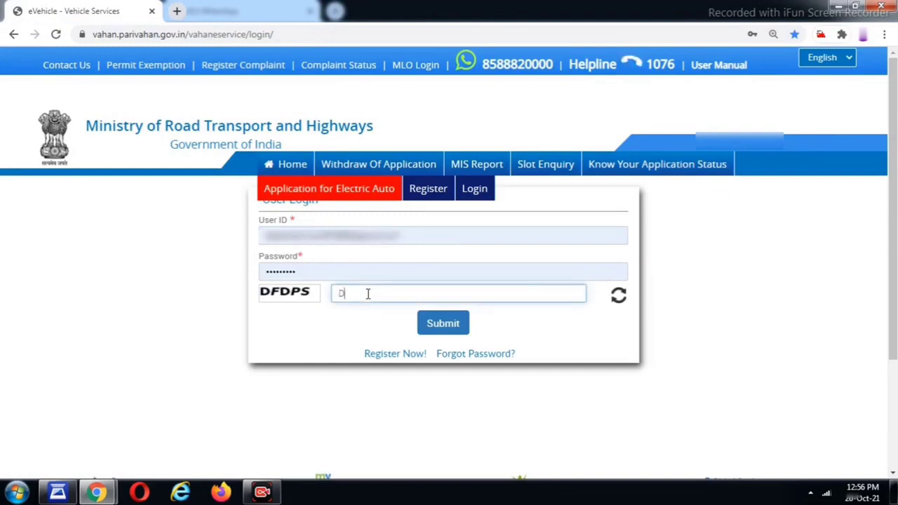
Sign in with the captcha, dismiss the congratulations message and list pending applications.
text(DFDPS)
click(443, 323)
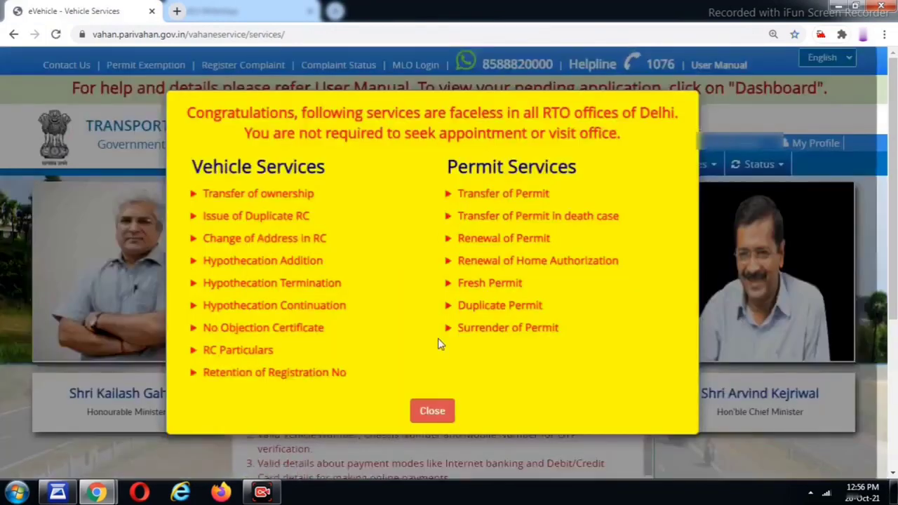
click(437, 414)
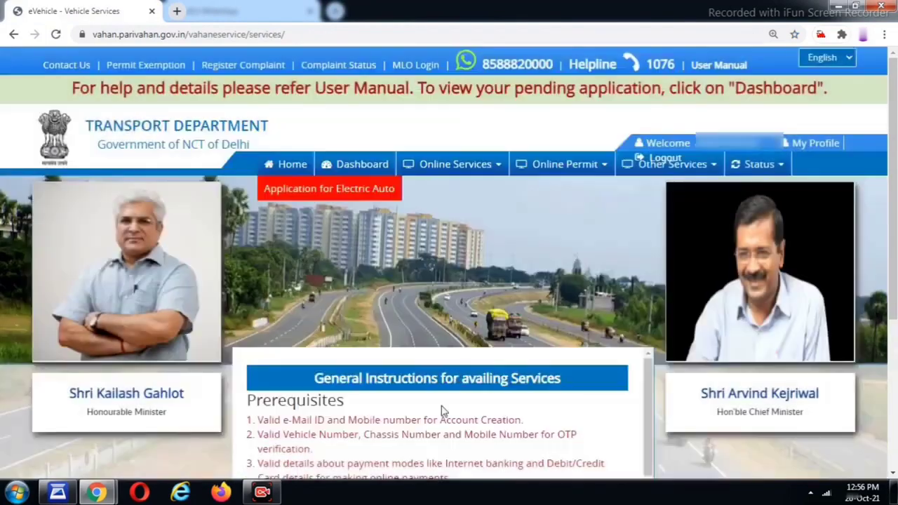
click(382, 167)
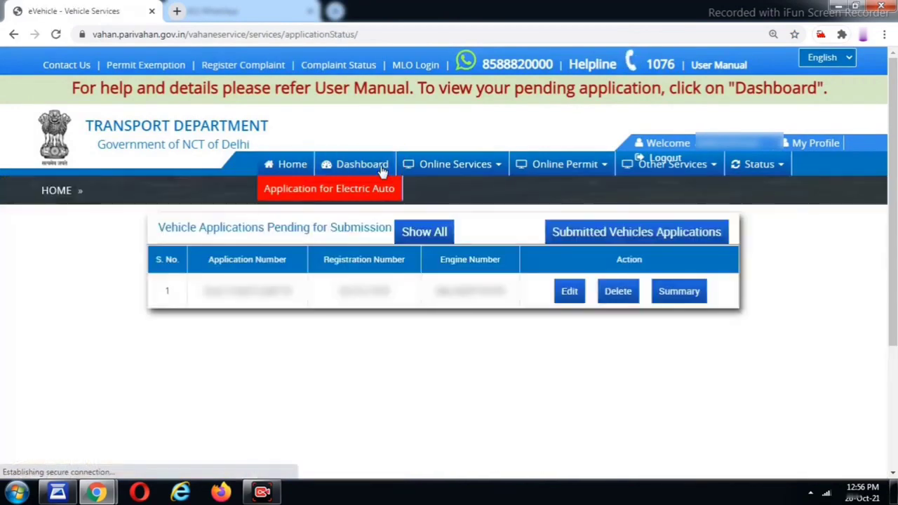
Open the pending transfer application for editing and move past the owner details form.
click(571, 303)
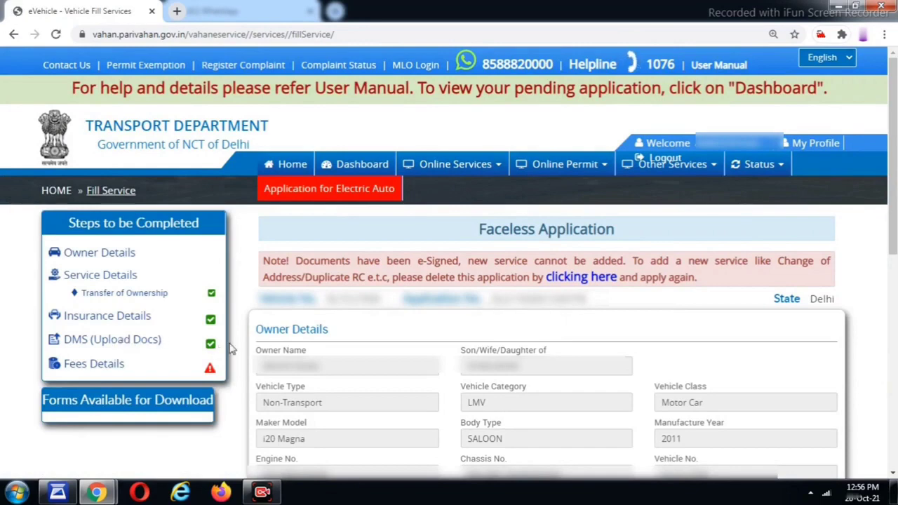
scroll(461, 333, down, 4)
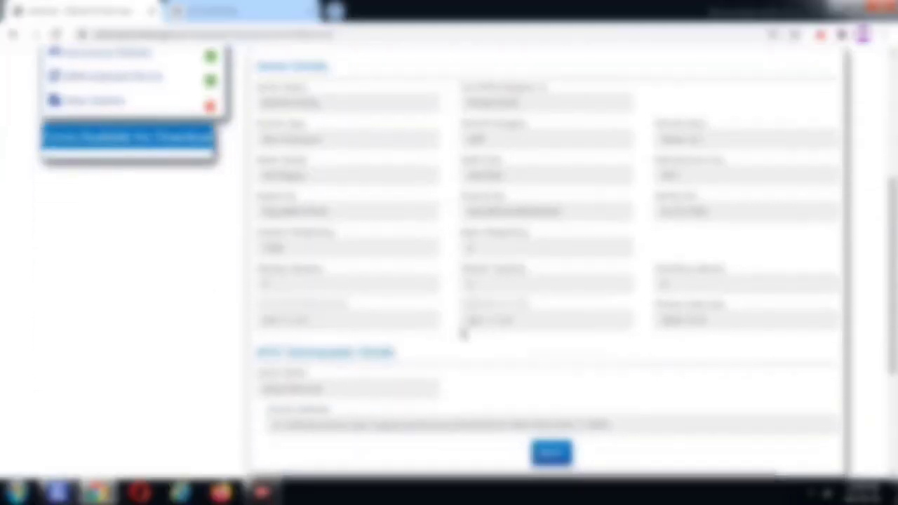
scroll(461, 328, up, 5)
scroll(461, 335, down, 7)
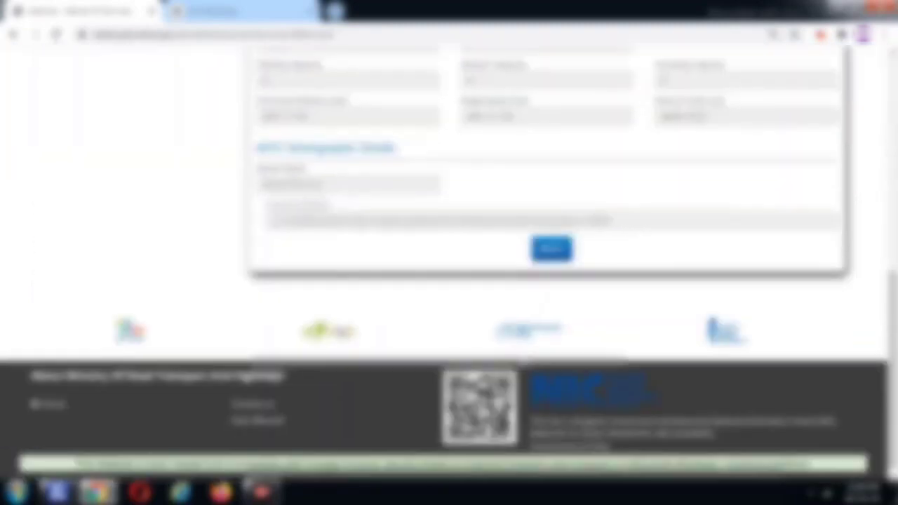
click(555, 255)
scroll(557, 258, up, 2)
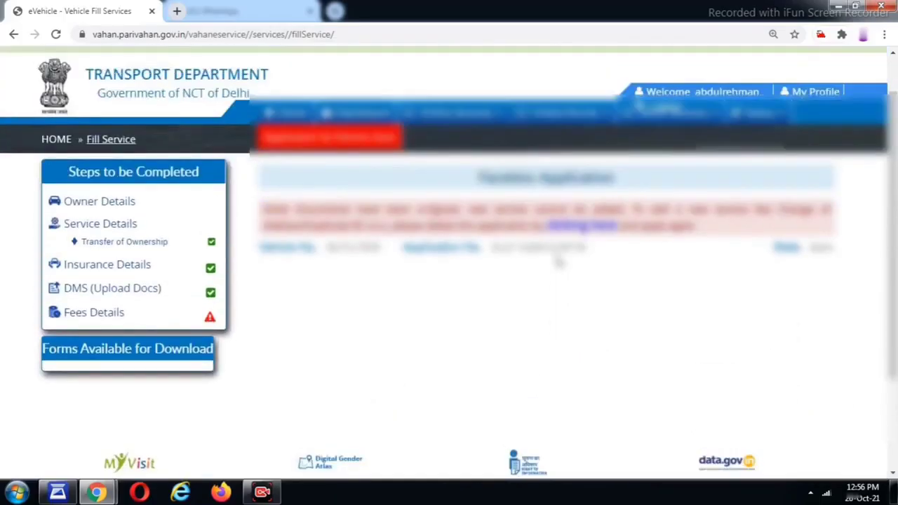
Open the Fees Details step and accept the buyer and seller e-KYC/e-Sign details.
click(102, 316)
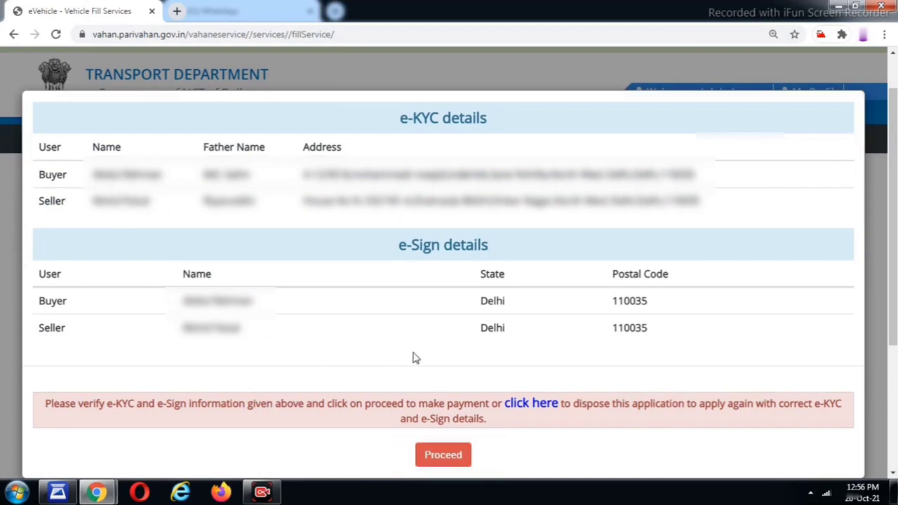
click(447, 452)
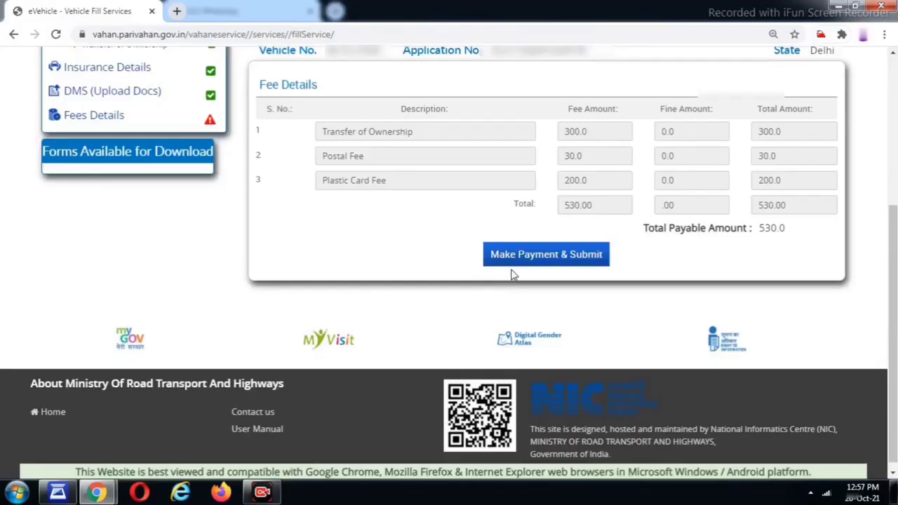
Start payment and confirm the 530.00 fee details are correct.
click(533, 261)
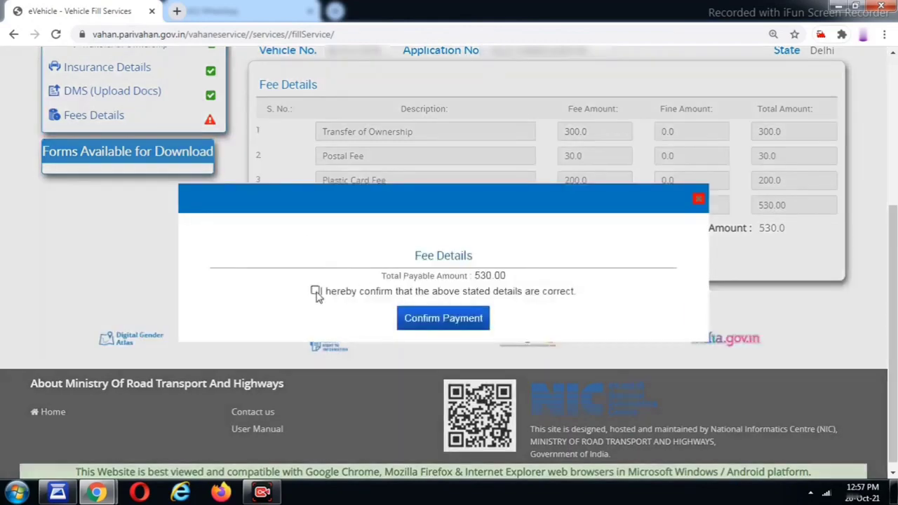
click(315, 290)
click(447, 323)
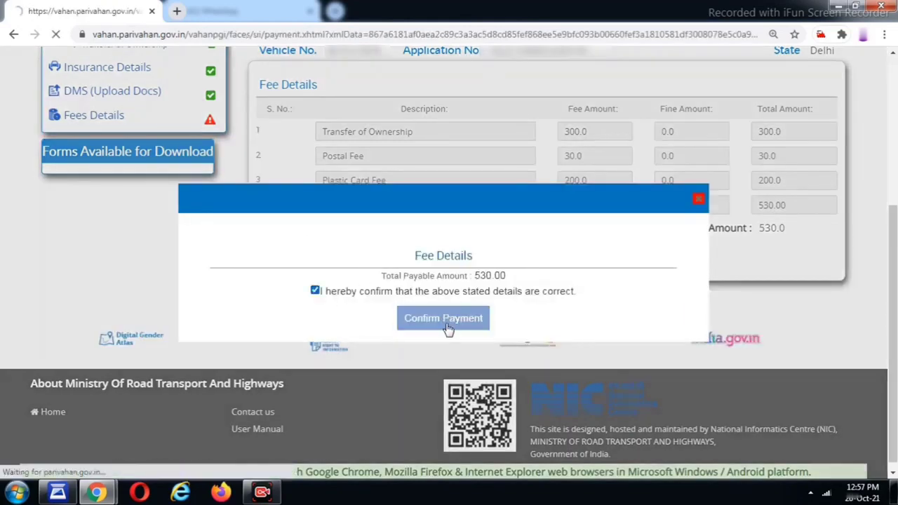
click(515, 211)
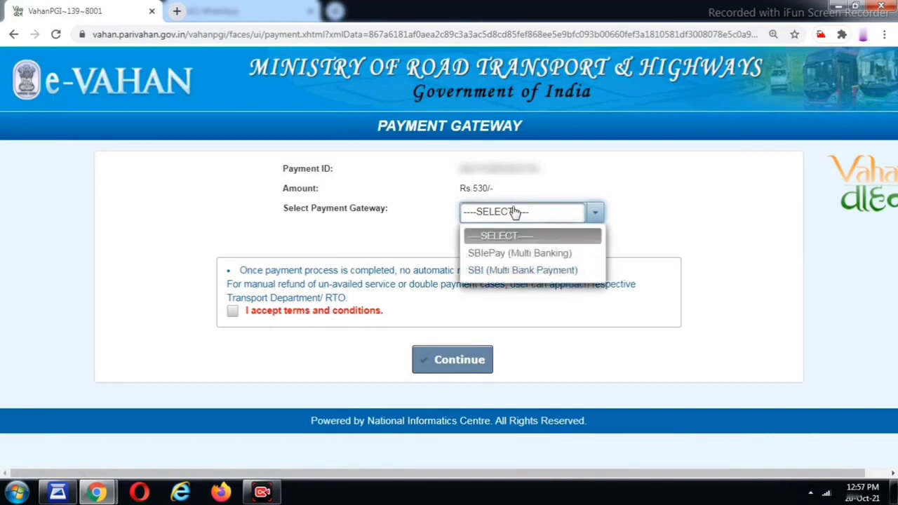
Choose SBIePay (Multi Banking), accept the terms and conditions, and continue to the bank.
click(524, 253)
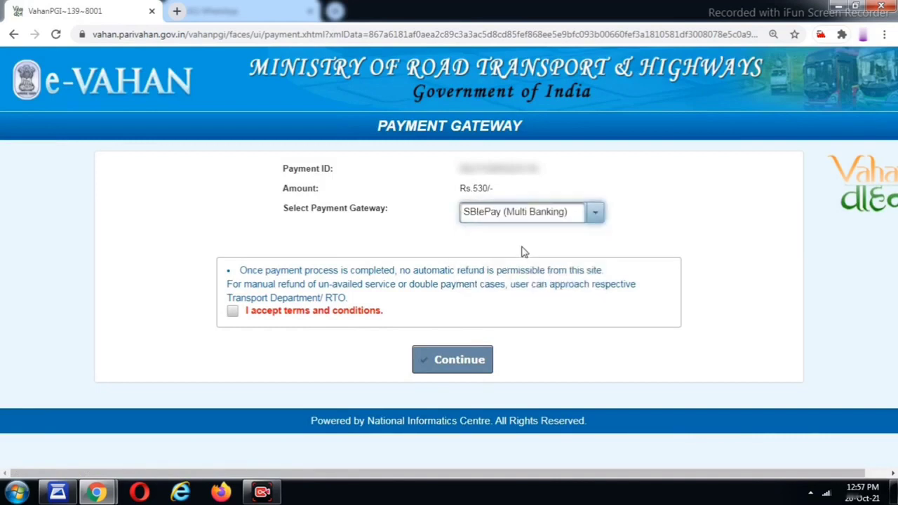
click(232, 311)
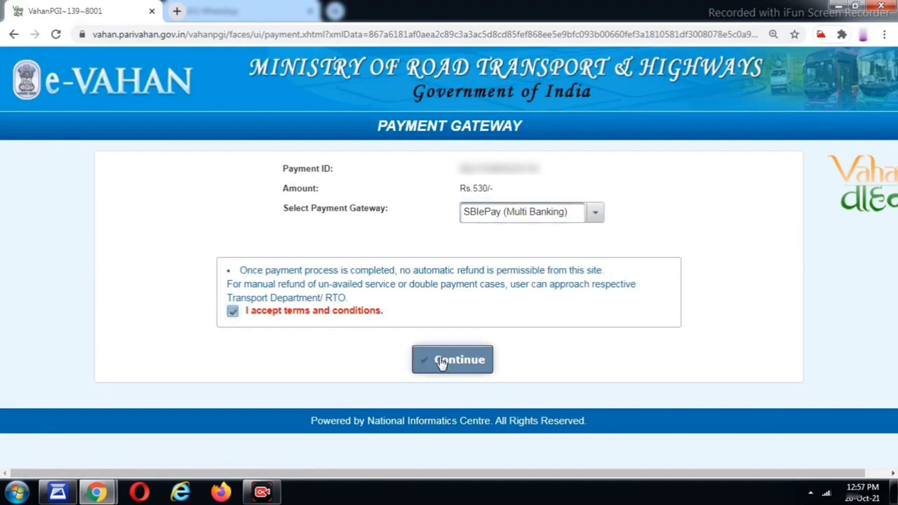
click(441, 362)
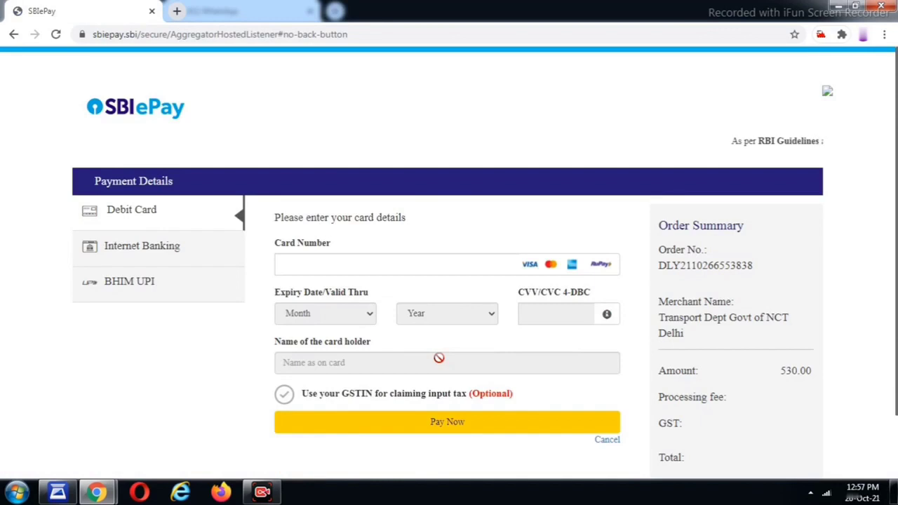
Choose BHIM UPI in SBIePay to pay the 530 transfer fee.
click(156, 281)
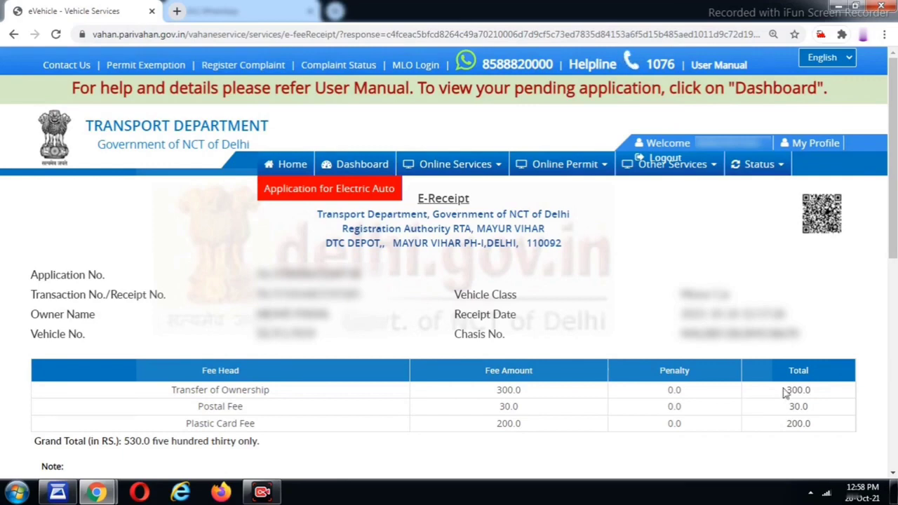
Review the e-receipt's 530.0 fee total and e-Sign notice, then print the receipt.
scroll(705, 359, down, 5)
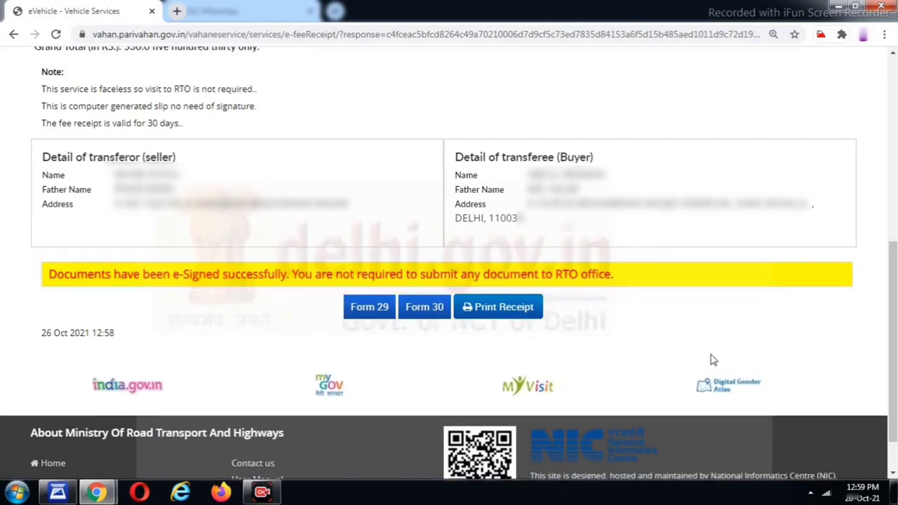
click(520, 312)
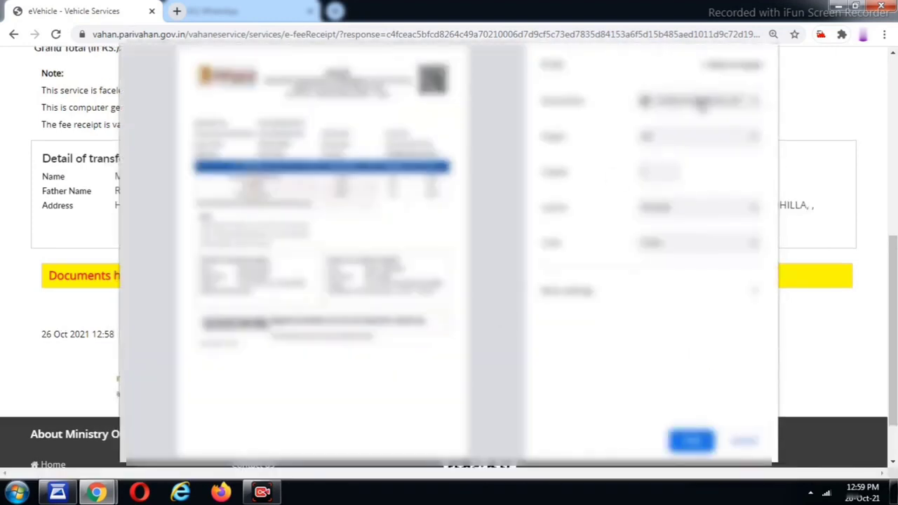
Select the Canon LBP2900 printer as destination and adjust the number of copies.
click(706, 103)
click(706, 130)
click(671, 173)
click(671, 170)
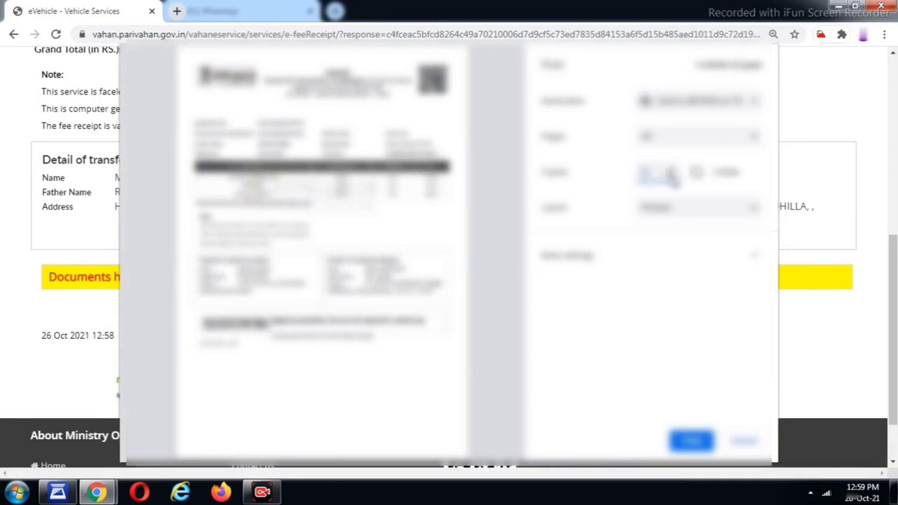
Set margins to Default under More settings and send the receipt to print.
click(699, 261)
scroll(699, 261, down, 2)
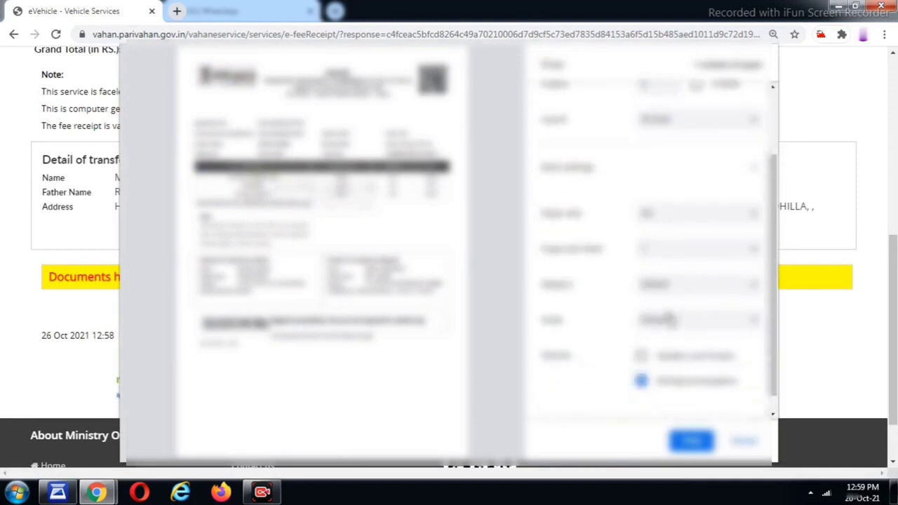
click(698, 284)
click(670, 302)
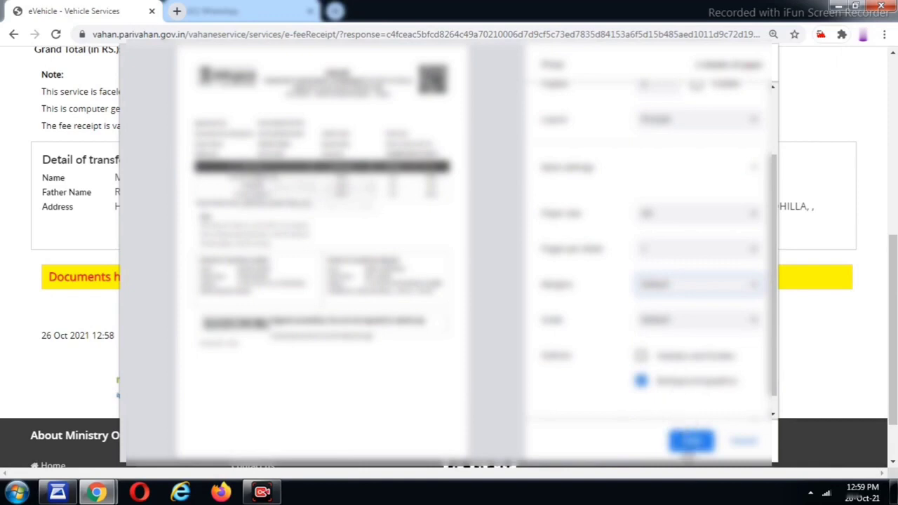
click(691, 440)
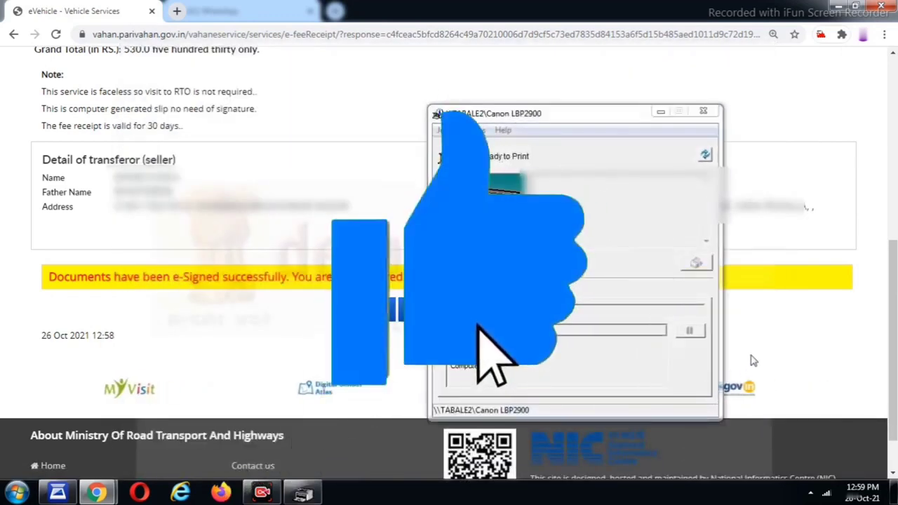